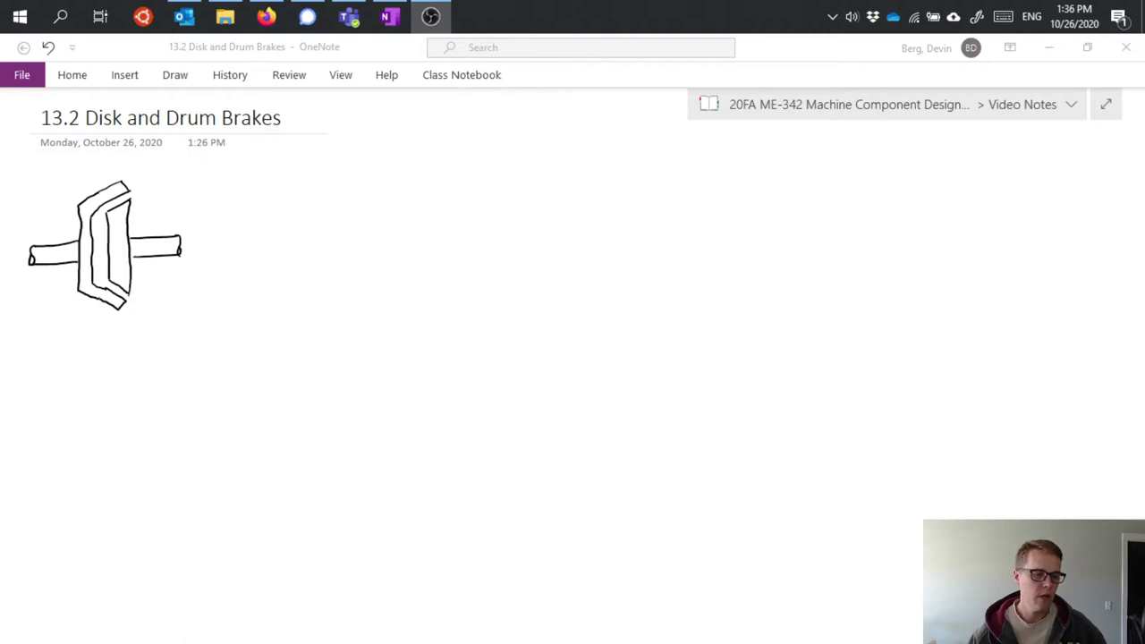
- Activate the OneNote window showing the brake disc sketch on the '13.2 Disk and Drum Brakes' page
click(184, 199)
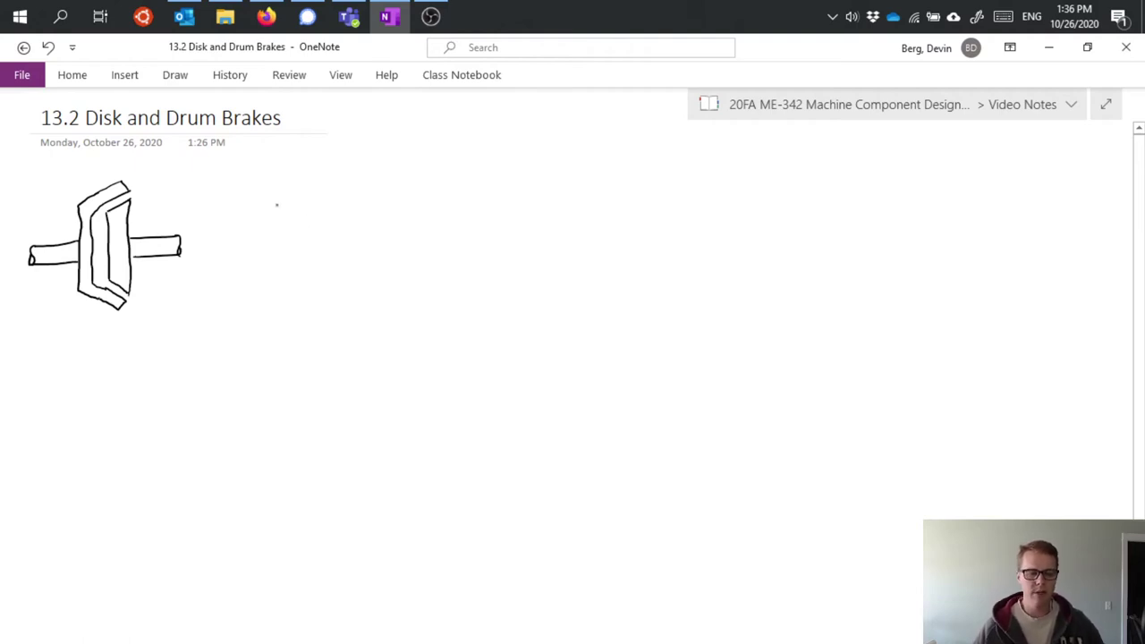
- Draw the cone section outline, a dashed centerline, and dashed reference lines for the cone angle
mouse_move(313, 187)
mouse_down()
mouse_move(286, 200)
mouse_move(284, 258)
mouse_move(316, 284)
mouse_up()
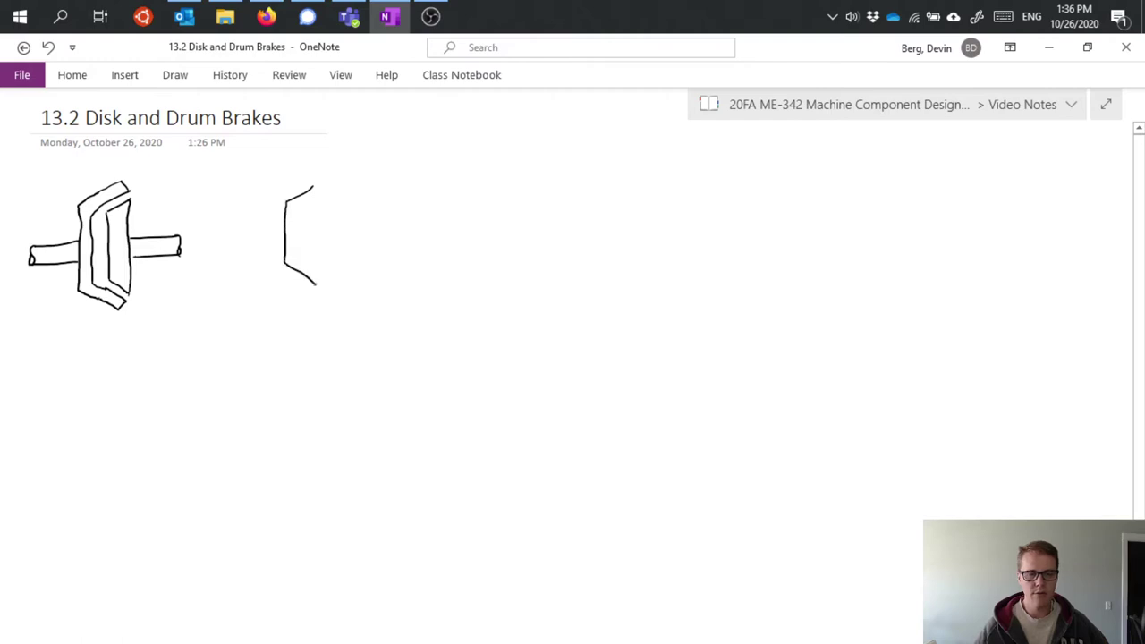
drag(315, 189, 314, 282)
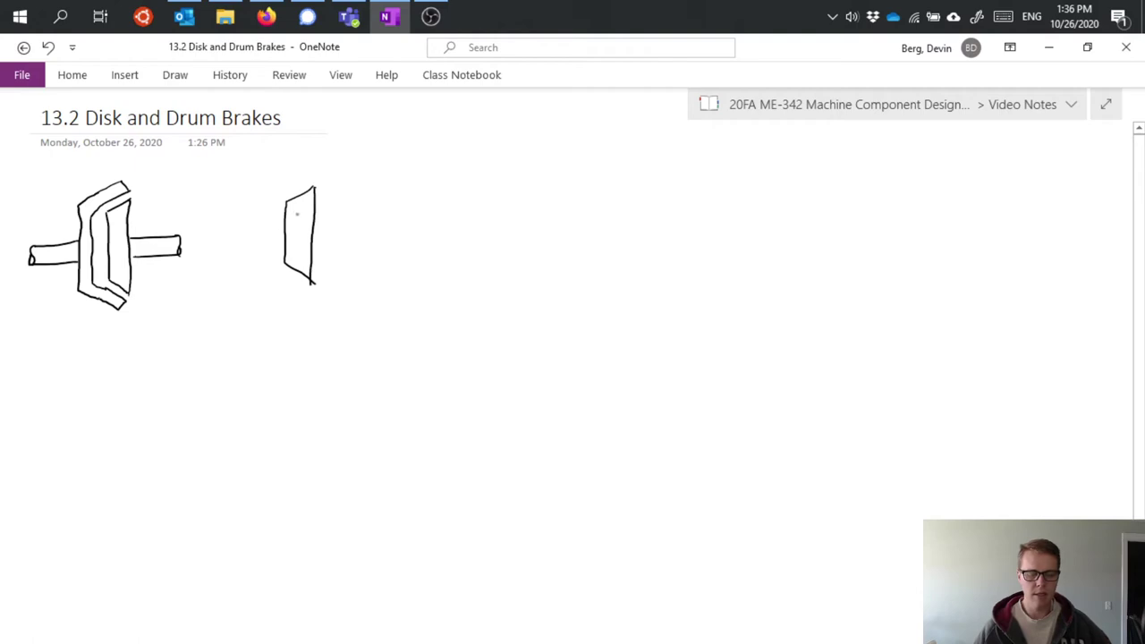
drag(230, 237, 466, 231)
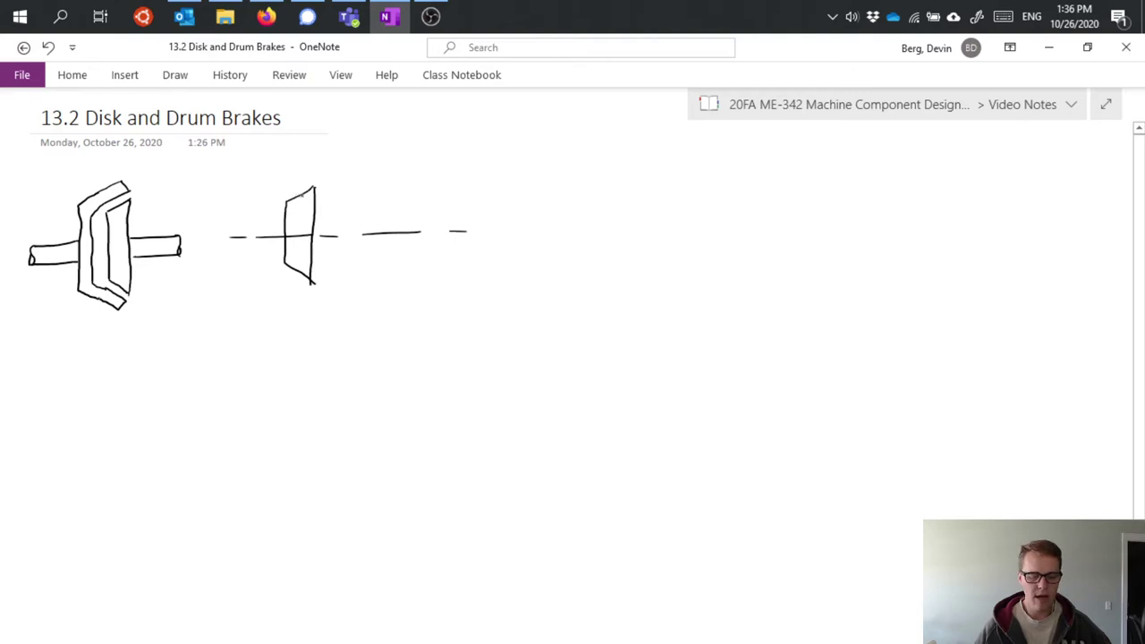
drag(314, 185, 338, 170)
drag(343, 167, 353, 163)
drag(356, 158, 367, 153)
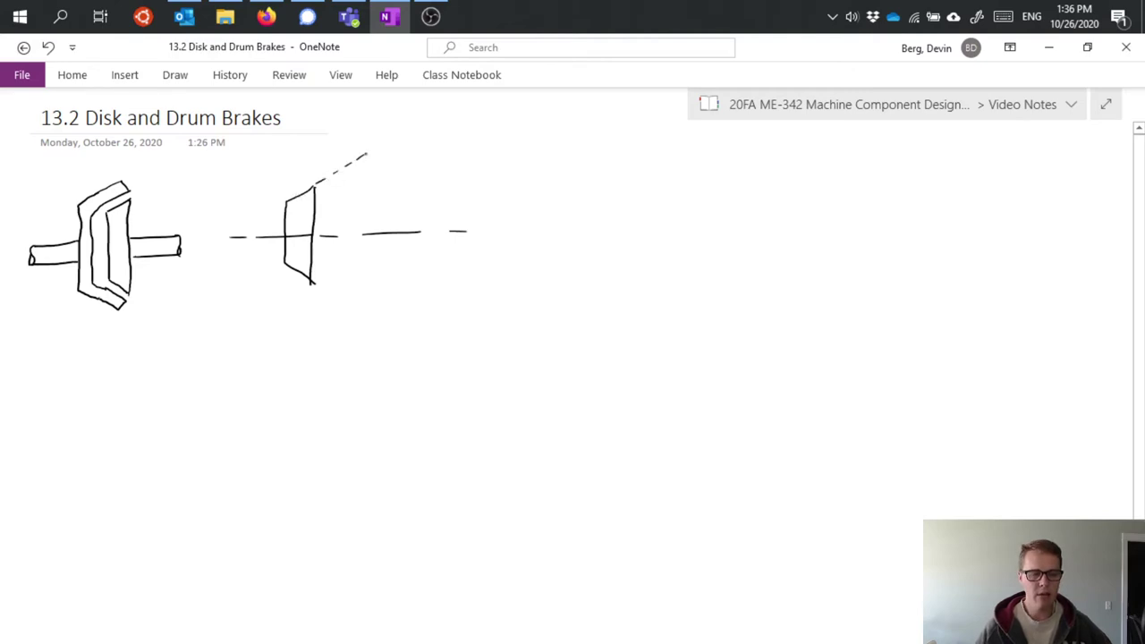
drag(319, 187, 360, 184)
mouse_move(367, 183)
mouse_down()
mouse_move(382, 182)
mouse_move(364, 162)
mouse_move(364, 186)
mouse_move(364, 166)
mouse_up()
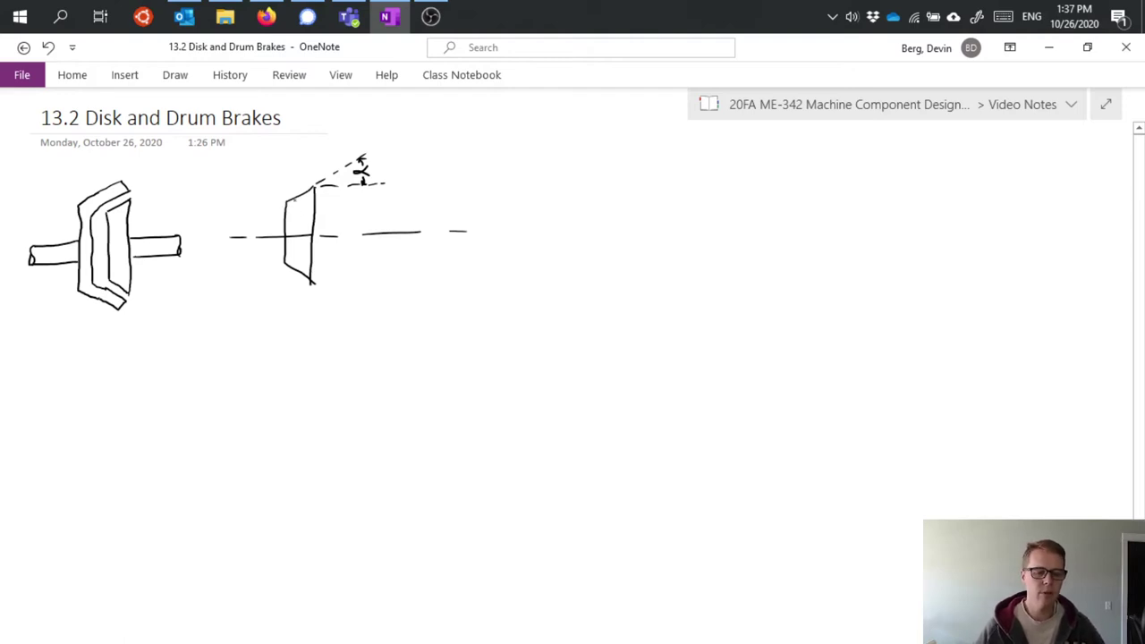
- Mark the cone angle α, the radii ri and ro, and the dr/sinα element width arrow
mouse_move(293, 198)
mouse_down()
mouse_move(299, 267)
mouse_move(298, 198)
mouse_move(298, 268)
mouse_up()
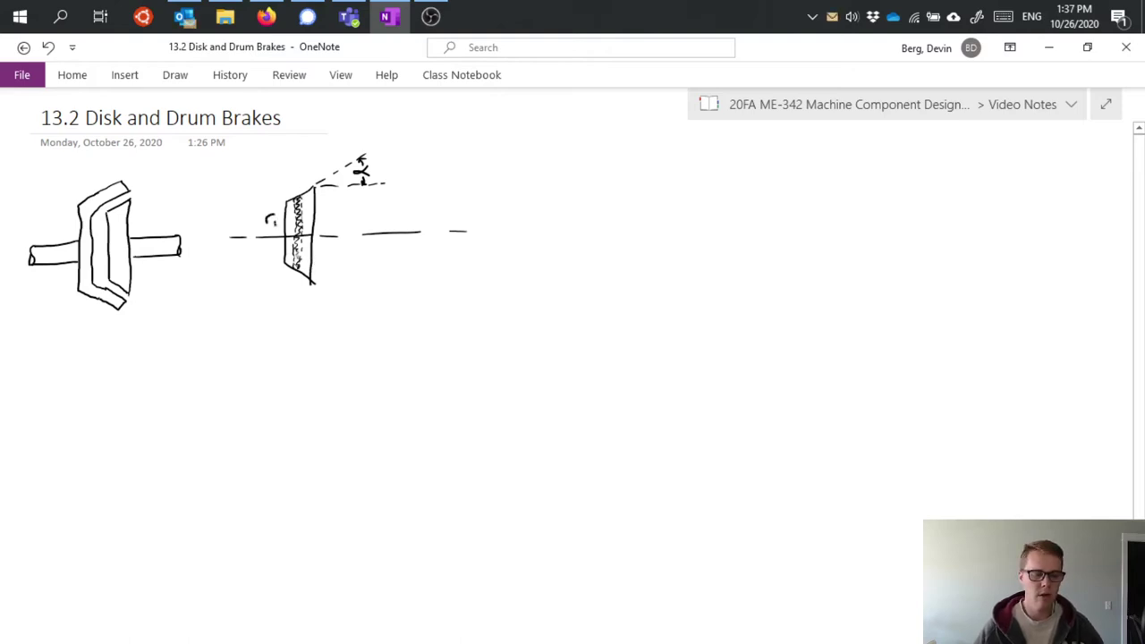
mouse_move(268, 224)
mouse_down()
mouse_move(272, 204)
mouse_move(273, 236)
mouse_up()
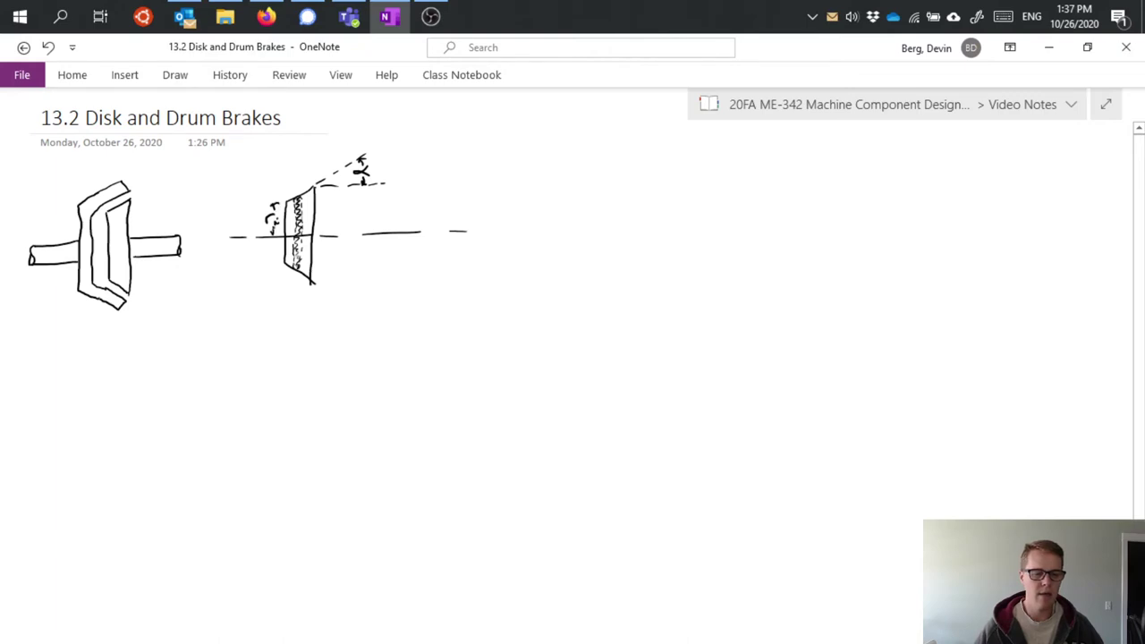
mouse_move(311, 189)
mouse_down()
mouse_move(227, 189)
mouse_move(240, 217)
mouse_move(247, 190)
mouse_move(241, 234)
mouse_move(297, 262)
mouse_up()
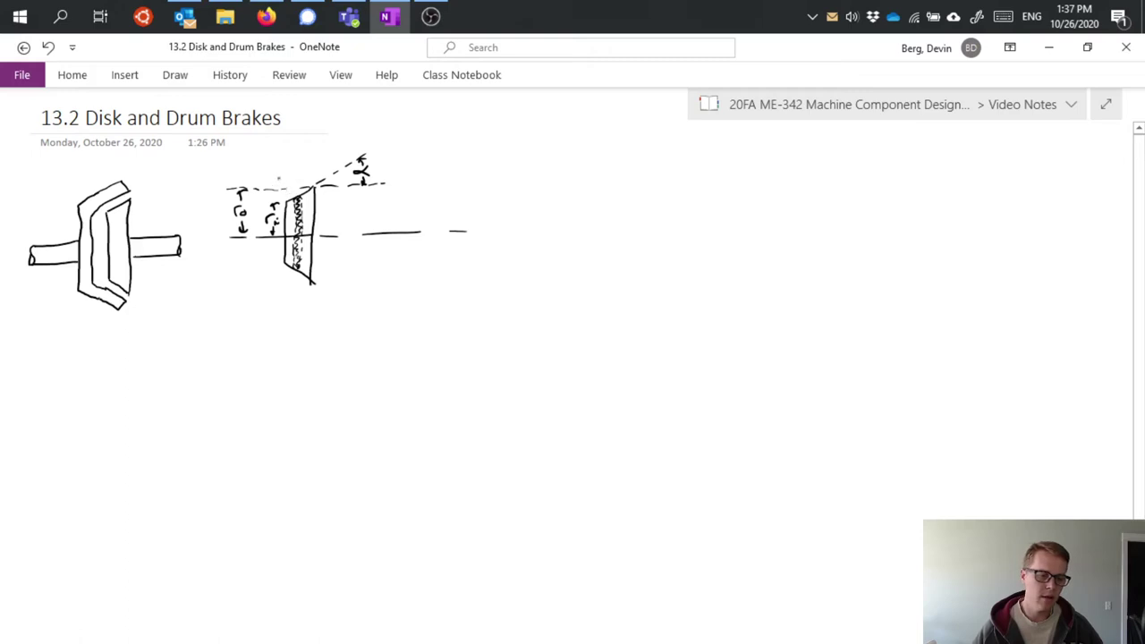
mouse_move(278, 179)
mouse_down()
mouse_move(292, 197)
mouse_move(277, 179)
mouse_move(320, 143)
mouse_move(331, 147)
mouse_move(316, 162)
mouse_move(335, 151)
mouse_up()
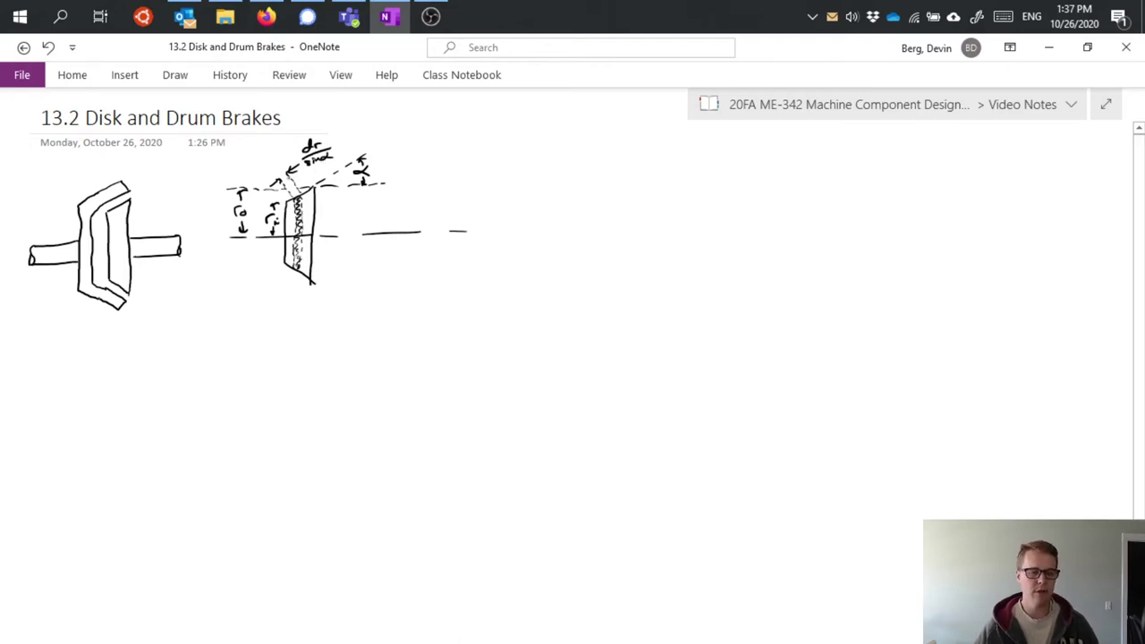
click(389, 186)
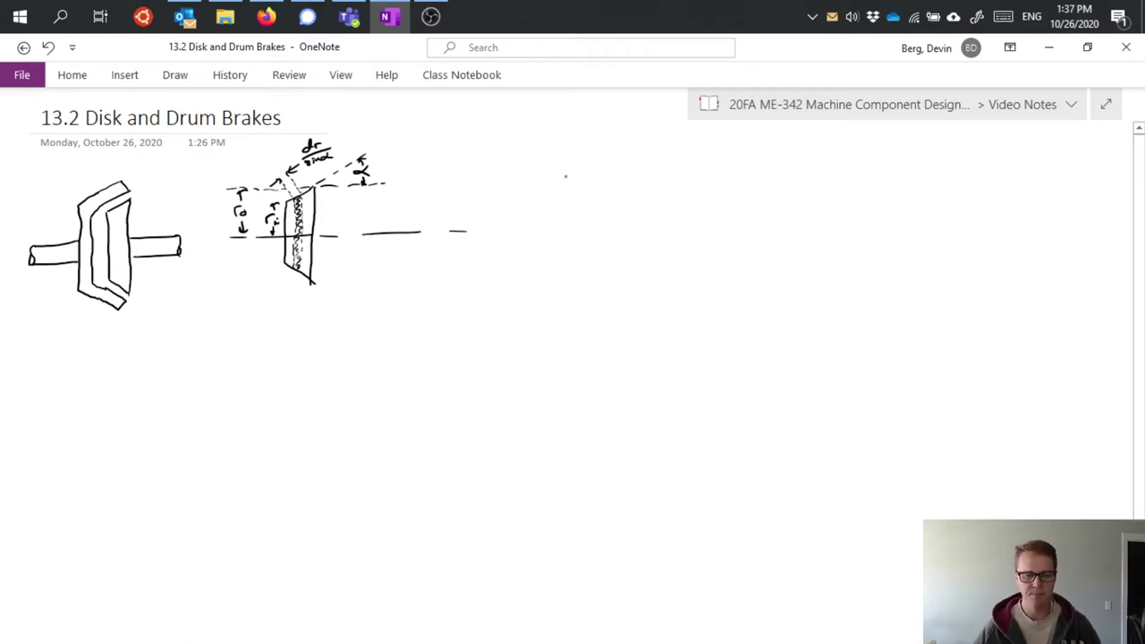
- Handwrite the element area dA = 2πr dr/sinα to the right of the sketch
mouse_move(531, 161)
mouse_down()
mouse_move(580, 149)
mouse_move(585, 165)
mouse_move(604, 152)
mouse_up()
drag(594, 154, 592, 165)
drag(601, 154, 610, 152)
mouse_move(611, 152)
mouse_down()
mouse_move(637, 141)
mouse_move(669, 153)
mouse_move(631, 168)
mouse_move(668, 167)
mouse_up()
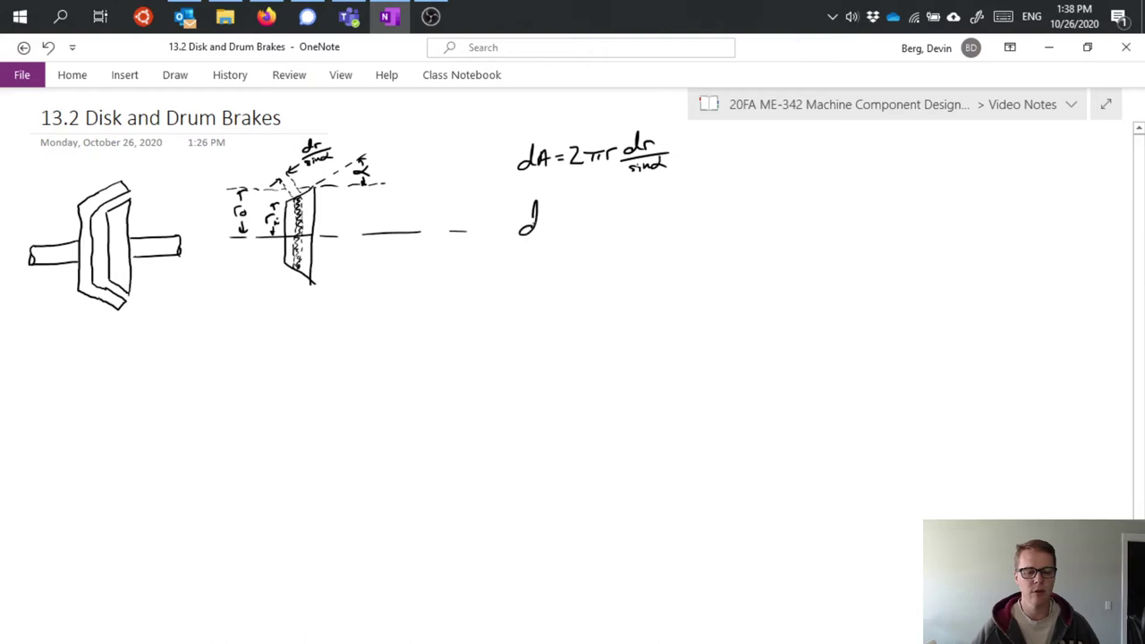
- Write the normal force dN = 2πri dr/sinα · Pmax below the area equation
drag(548, 230, 564, 206)
click(573, 217)
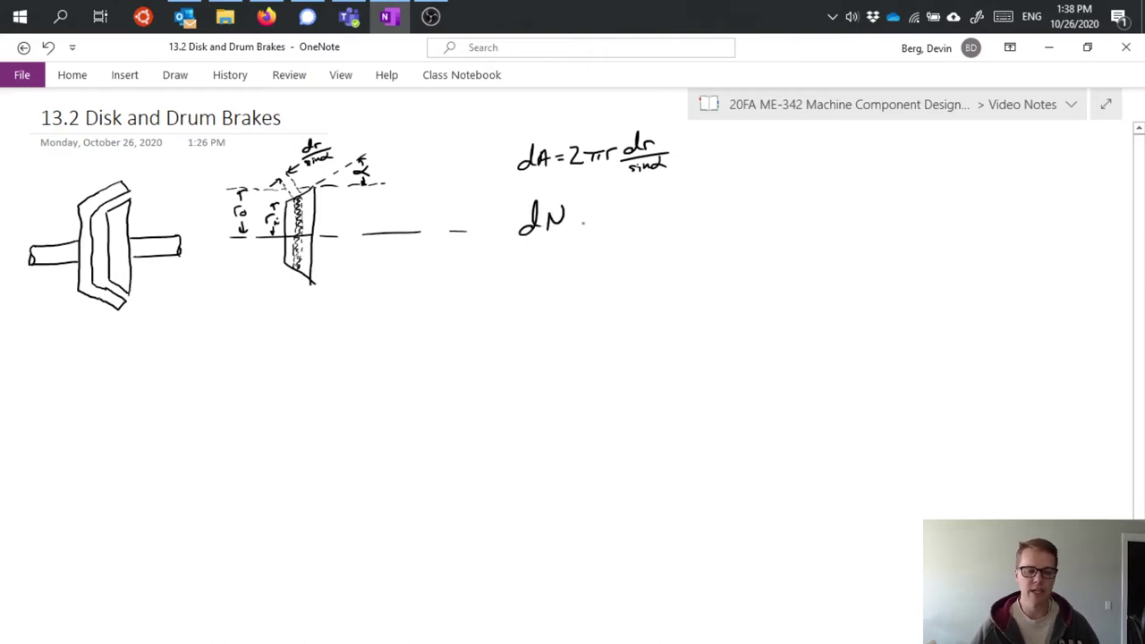
drag(575, 215, 589, 222)
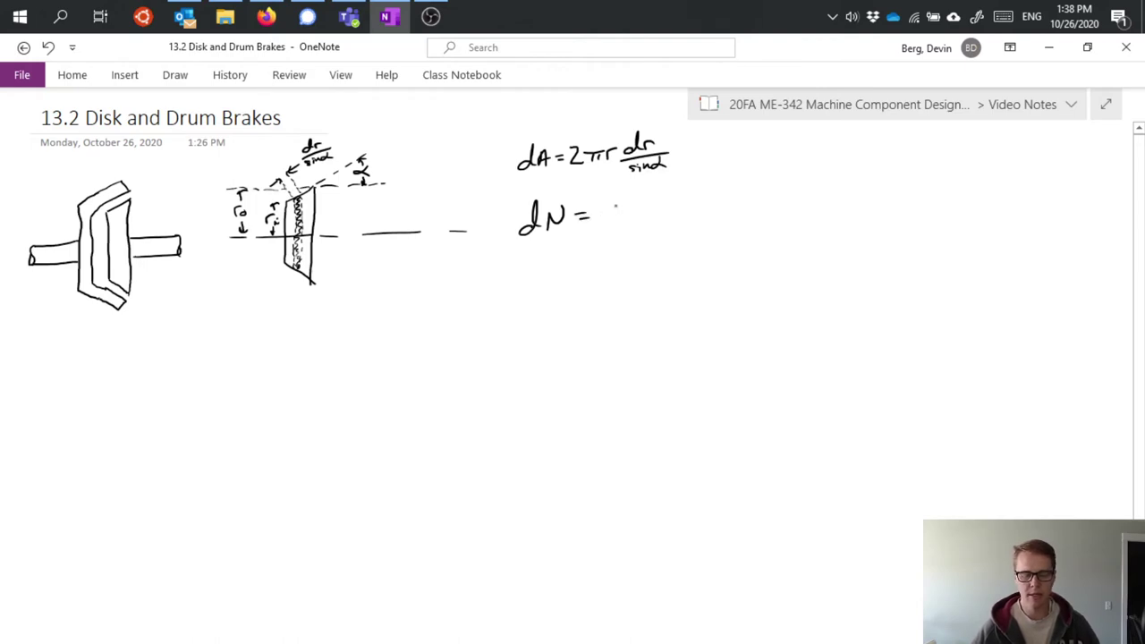
drag(600, 201, 631, 197)
drag(621, 198, 619, 205)
drag(627, 199, 652, 204)
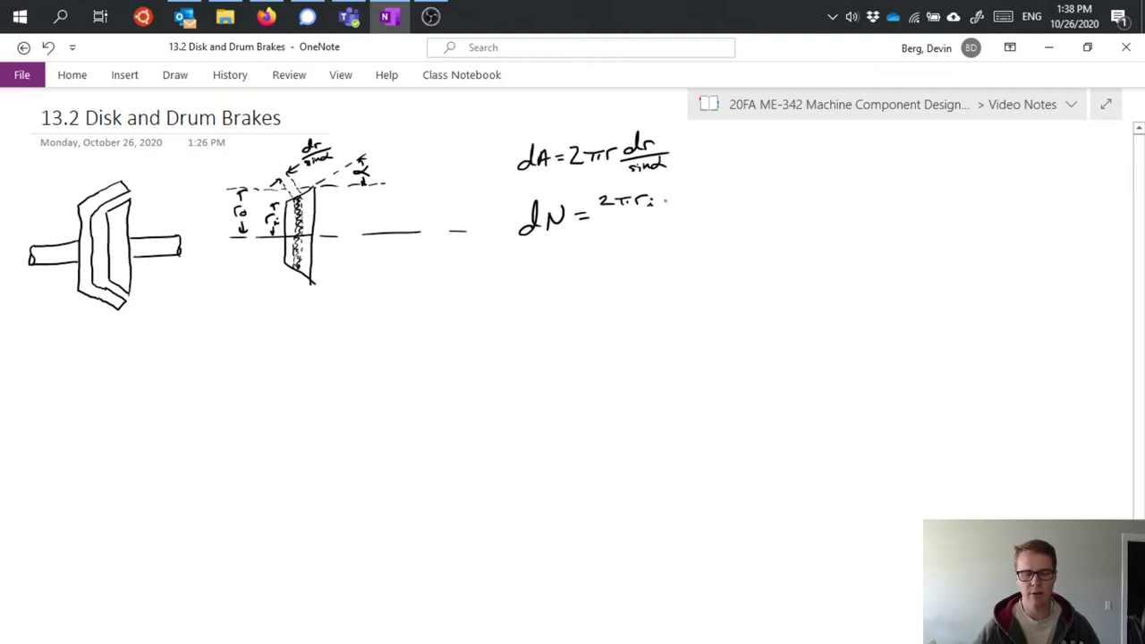
mouse_move(671, 191)
mouse_down()
mouse_move(673, 202)
mouse_move(691, 188)
mouse_up()
mouse_move(599, 215)
mouse_down()
mouse_move(685, 205)
mouse_move(636, 225)
mouse_move(677, 220)
mouse_move(737, 190)
mouse_move(731, 200)
mouse_move(775, 212)
mouse_move(762, 214)
mouse_up()
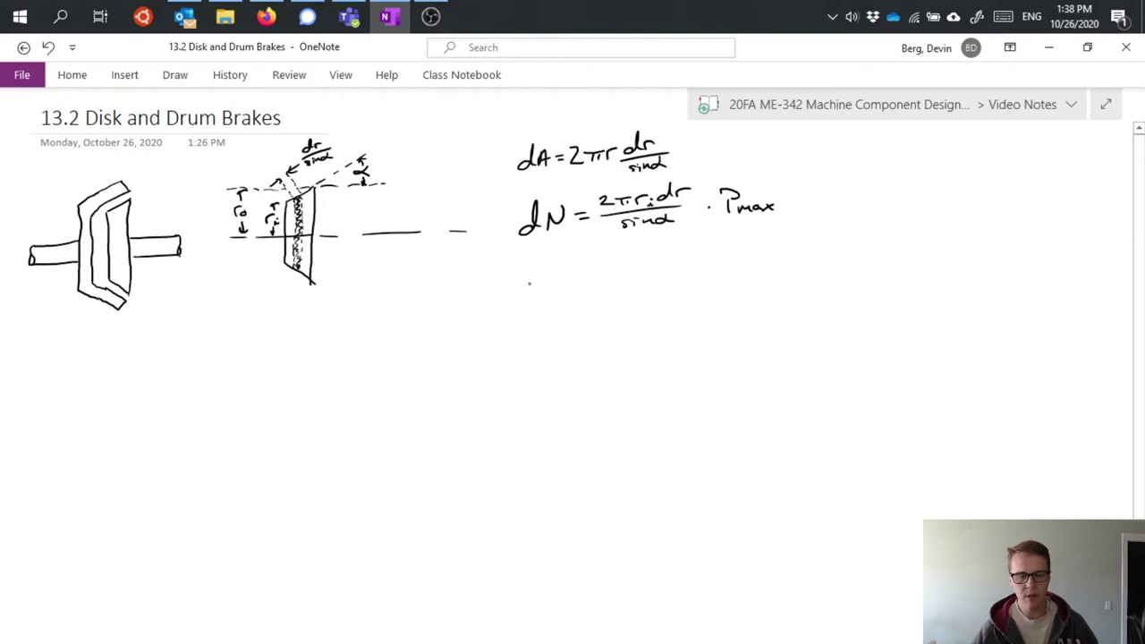
- Begin the torque element dT = dNμr = 2πPmax below the dN equation
mouse_move(531, 279)
mouse_down()
mouse_move(531, 262)
mouse_move(533, 287)
mouse_up()
mouse_move(540, 268)
mouse_down()
mouse_move(556, 267)
mouse_move(549, 285)
mouse_move(574, 270)
mouse_up()
mouse_move(562, 277)
mouse_down()
mouse_move(599, 278)
mouse_move(619, 256)
mouse_move(690, 260)
mouse_move(738, 236)
mouse_move(725, 244)
mouse_up()
drag(733, 237, 775, 245)
click(787, 239)
mouse_move(775, 238)
mouse_down()
mouse_move(767, 245)
mouse_move(802, 231)
mouse_up()
- Complete the dT numerator with μri dr over sinα, then start 'T =' underneath
mouse_move(809, 226)
mouse_down()
mouse_move(822, 238)
mouse_move(860, 222)
mouse_up()
click(819, 238)
click(837, 233)
drag(720, 255, 857, 241)
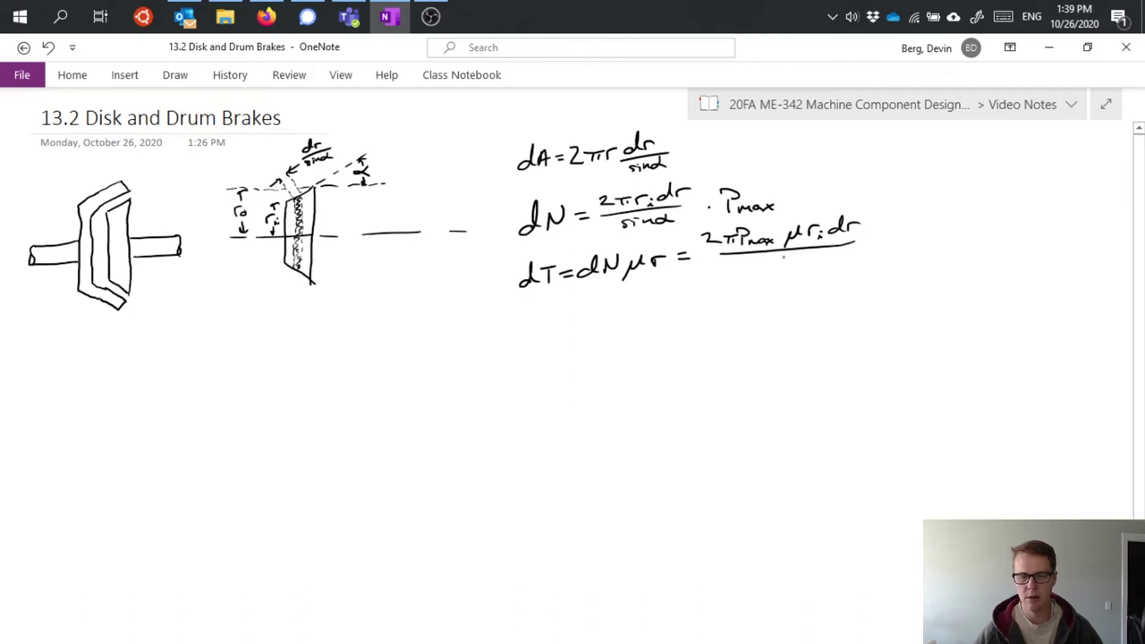
mouse_move(761, 259)
mouse_down()
mouse_move(751, 266)
mouse_move(825, 265)
mouse_up()
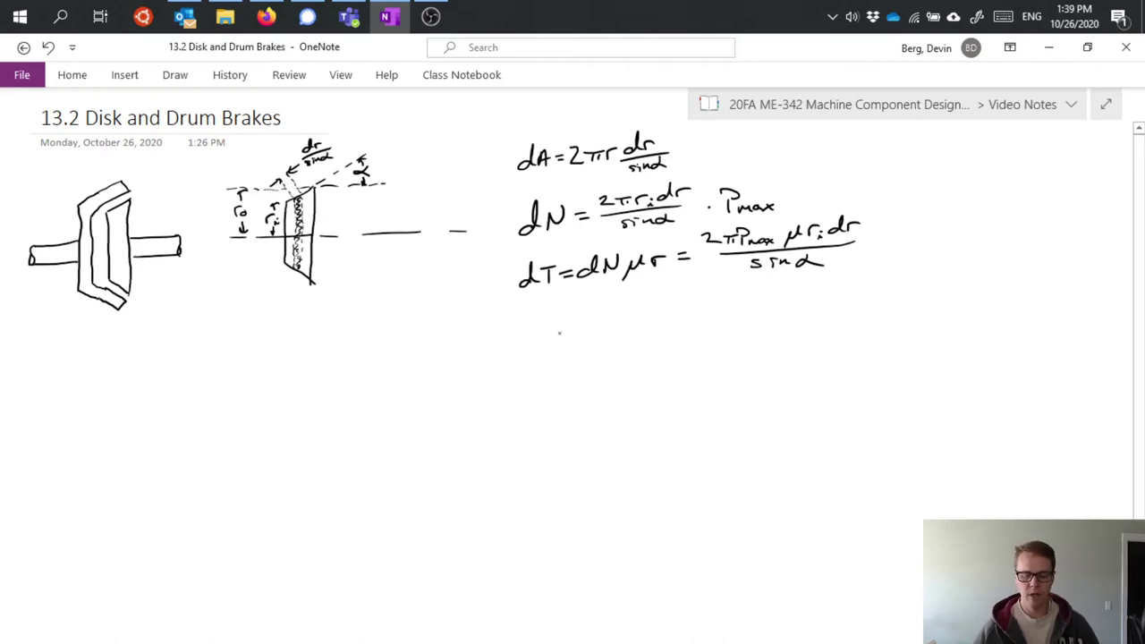
mouse_move(548, 315)
mouse_down()
mouse_move(581, 314)
mouse_move(562, 339)
mouse_move(597, 325)
mouse_up()
drag(586, 331, 599, 331)
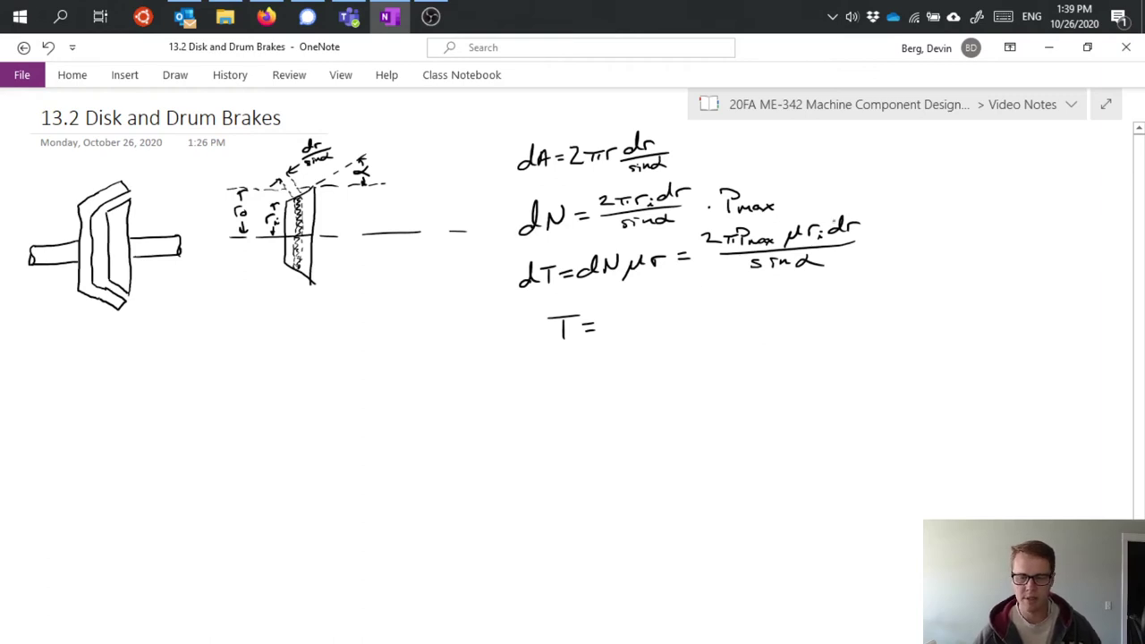
- Erase the end of the dT numerator and write the torque numerator πriPmaxμ(ro²−ri²)
mouse_move(845, 224)
mouse_down()
mouse_move(864, 225)
mouse_move(837, 230)
mouse_move(856, 234)
mouse_move(869, 223)
mouse_up()
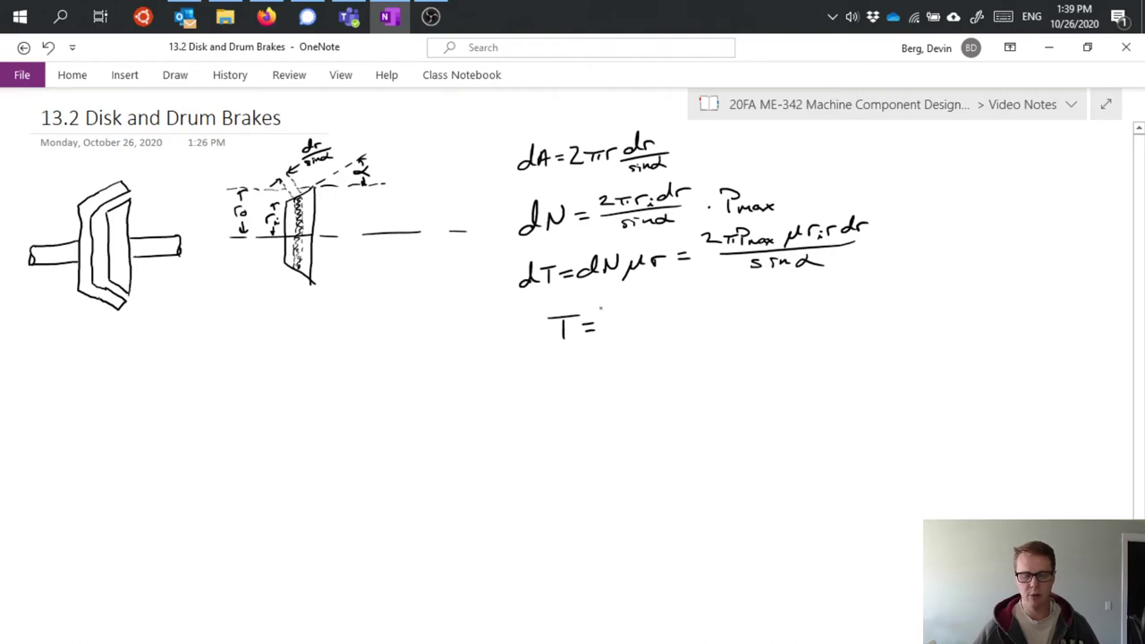
mouse_move(599, 307)
mouse_down()
mouse_move(671, 315)
mouse_move(639, 305)
mouse_up()
mouse_move(637, 308)
mouse_down()
mouse_move(693, 320)
mouse_move(744, 290)
mouse_move(801, 293)
mouse_up()
click(703, 306)
drag(800, 285, 802, 305)
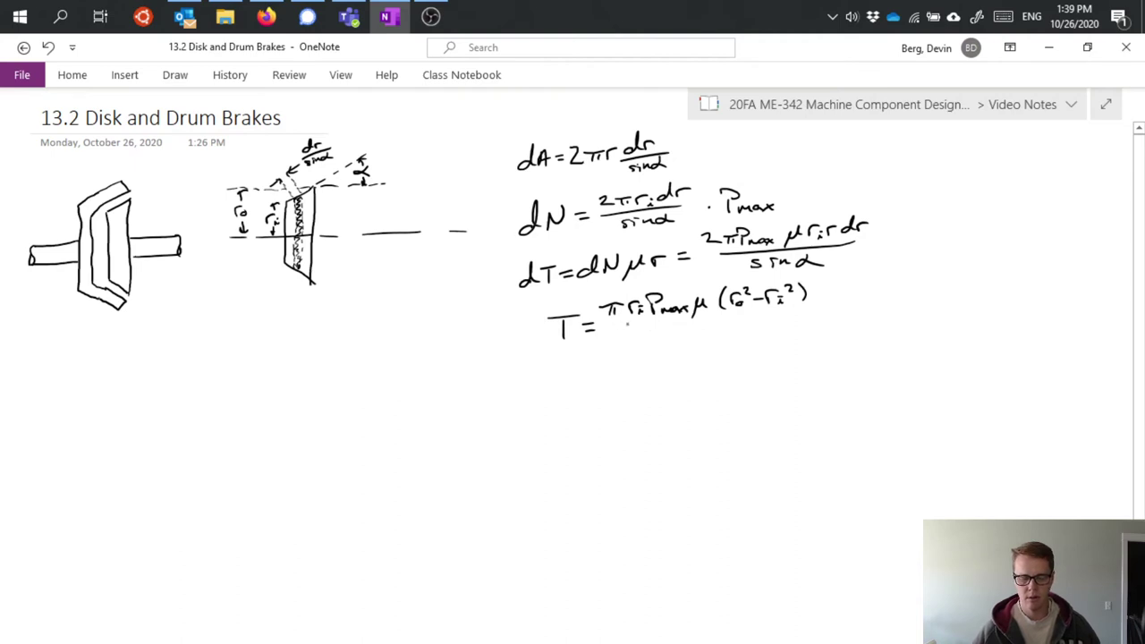
- Put sinα under the torque fraction bar and begin a second 'T =' line below
drag(617, 325, 782, 309)
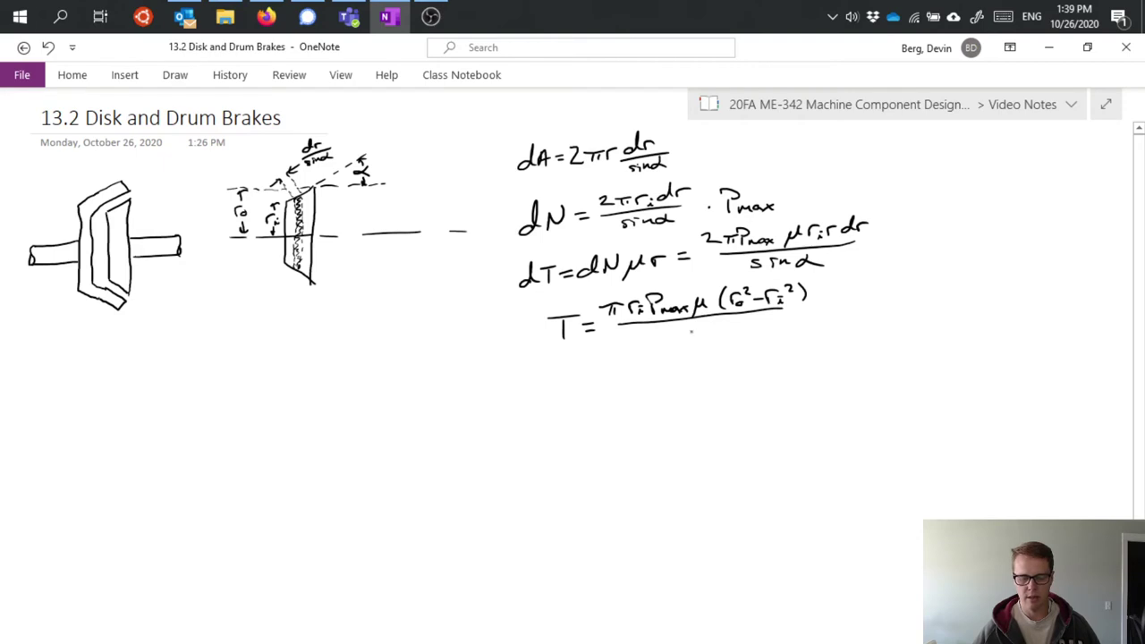
drag(686, 330, 679, 340)
drag(691, 332, 709, 335)
mouse_move(726, 326)
mouse_down()
mouse_move(721, 334)
mouse_move(736, 325)
mouse_up()
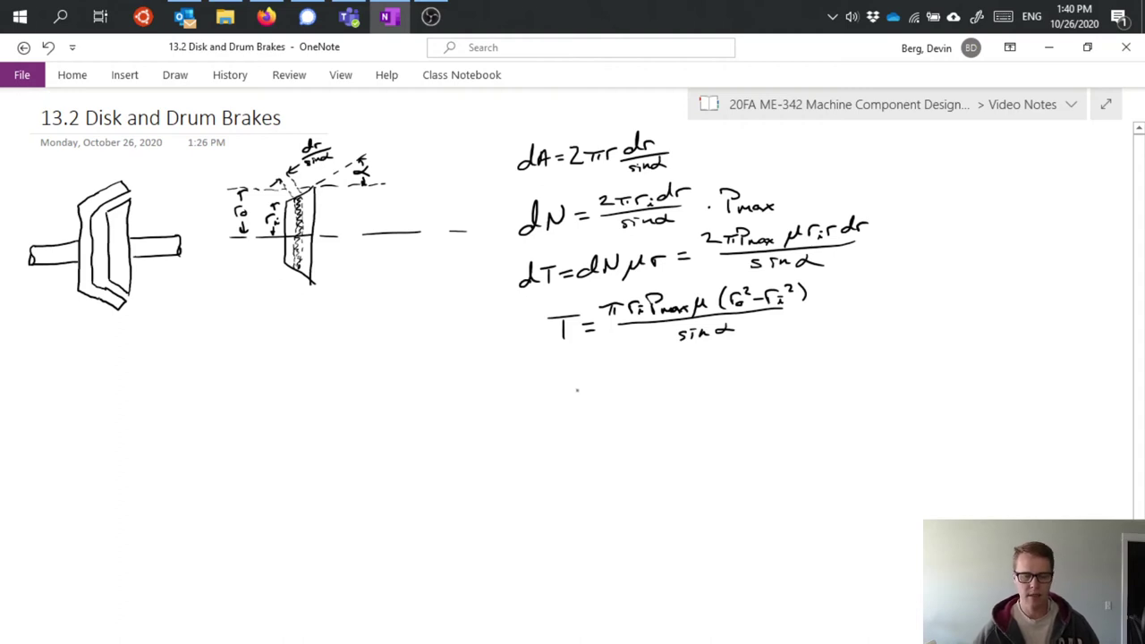
mouse_move(564, 389)
mouse_down()
mouse_move(586, 388)
mouse_move(576, 406)
mouse_move(633, 363)
mouse_move(658, 390)
mouse_move(647, 410)
mouse_up()
- Finish T = Fμ/2 · (ro − ri)/sinα with its sinα denominator and box the equation
click(632, 405)
mouse_move(684, 361)
mouse_down()
mouse_move(678, 380)
mouse_move(700, 374)
mouse_up()
mouse_move(702, 369)
mouse_down()
mouse_move(722, 357)
mouse_move(759, 378)
mouse_up()
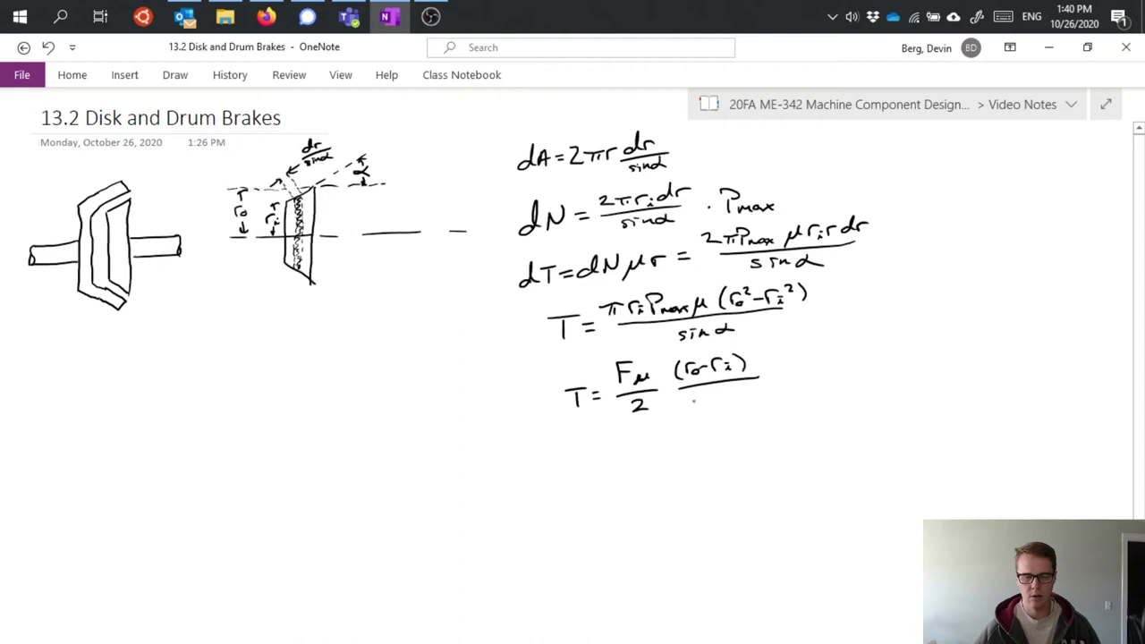
mouse_move(697, 399)
mouse_down()
mouse_move(690, 406)
mouse_move(746, 391)
mouse_up()
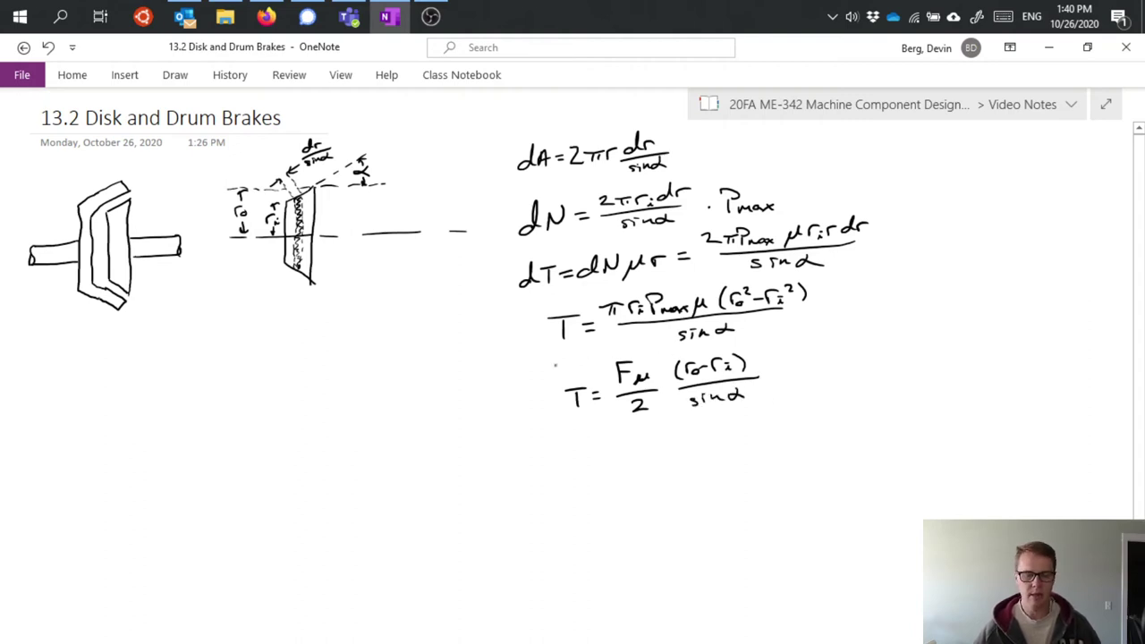
mouse_move(552, 364)
mouse_down()
mouse_move(567, 432)
mouse_move(775, 412)
mouse_move(757, 337)
mouse_move(550, 363)
mouse_up()
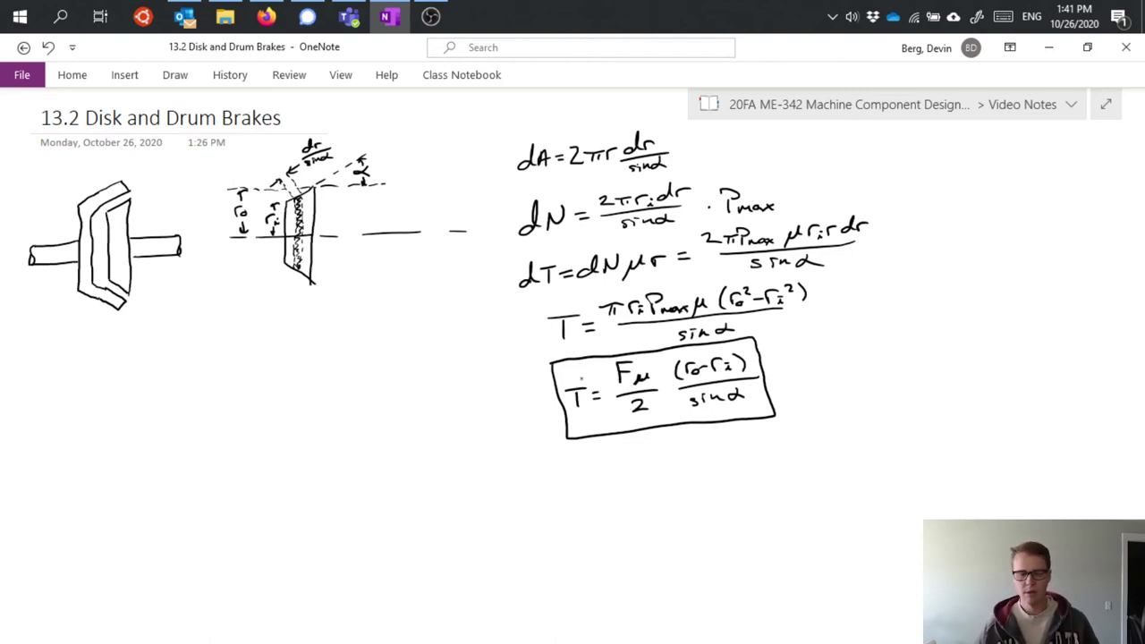
click(548, 449)
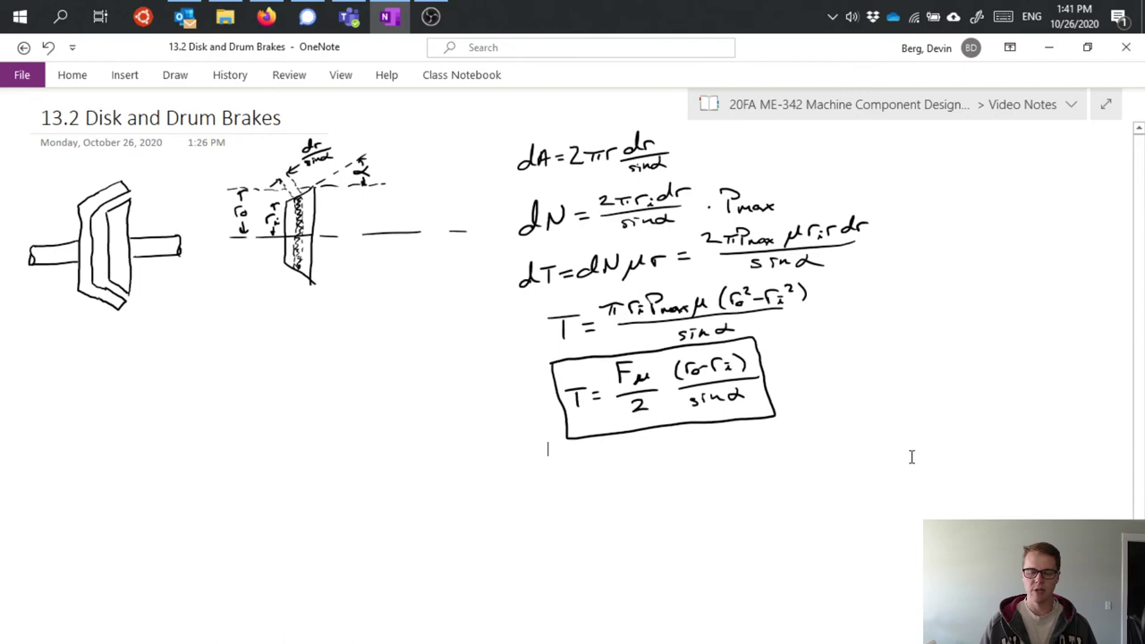
- Handwrite the heading 'Drum Brakes' in blank space below, redo the botched 'Brakes', and underline it
scroll(954, 478, down, 4)
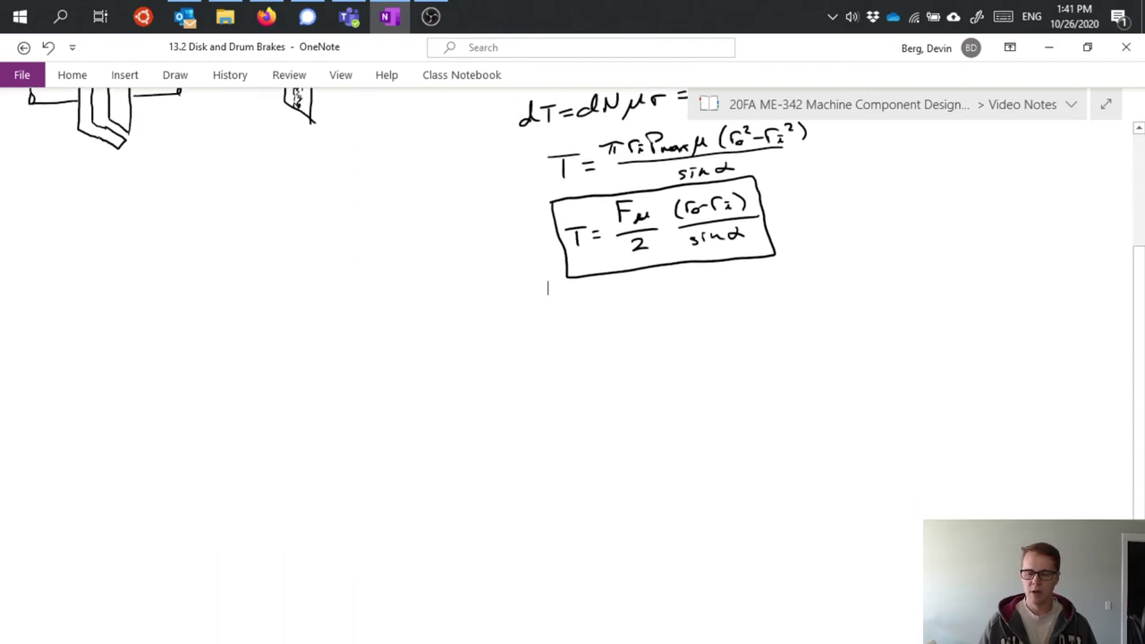
scroll(573, 358, down, 4)
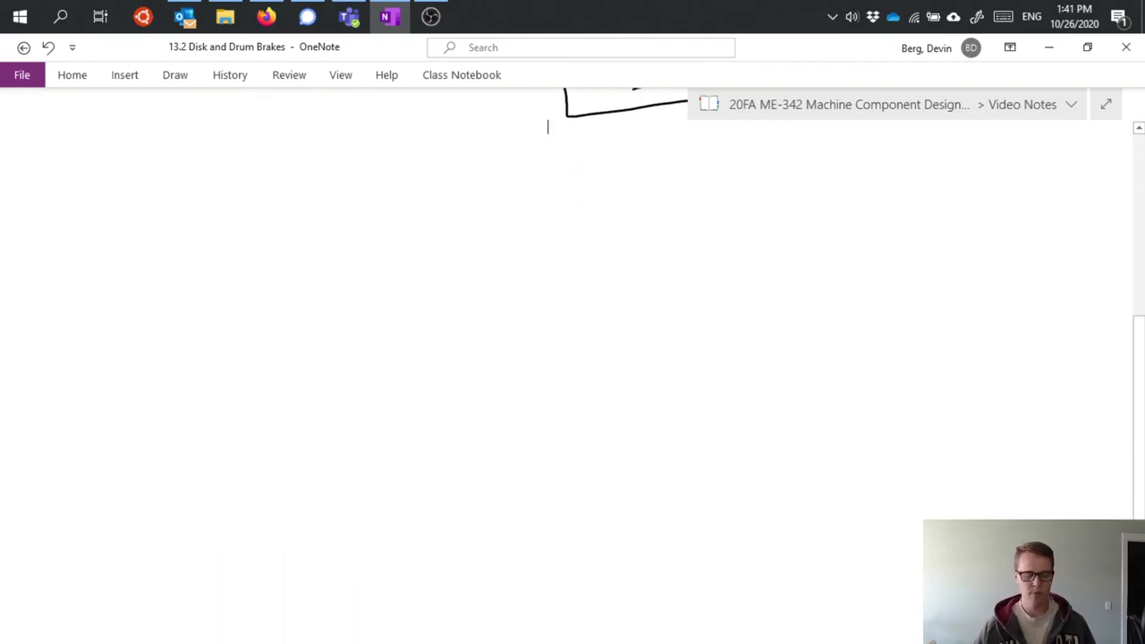
mouse_move(49, 175)
mouse_down()
mouse_move(55, 197)
mouse_move(136, 180)
mouse_move(174, 165)
mouse_move(177, 150)
mouse_move(174, 168)
mouse_up()
key(ctrl+z)
key(ctrl+z)
key(ctrl+z)
key(ctrl+z)
key(ctrl+z)
key(ctrl+z)
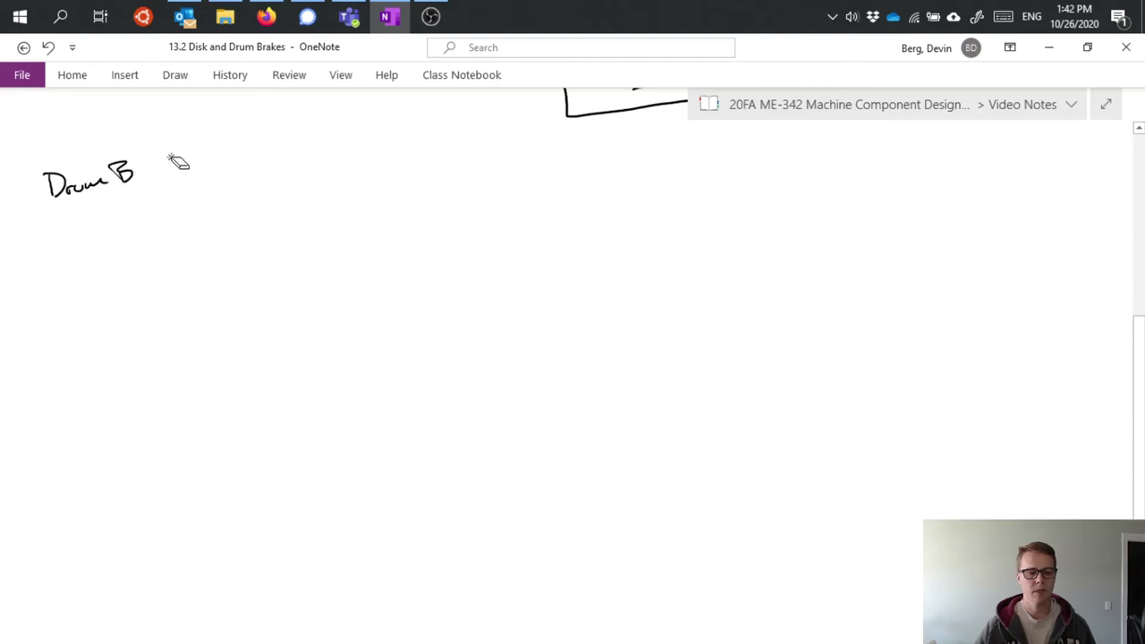
drag(134, 175, 159, 165)
mouse_move(158, 144)
mouse_down()
mouse_move(159, 168)
mouse_move(181, 152)
mouse_up()
mouse_move(182, 157)
mouse_down()
mouse_move(190, 149)
mouse_move(181, 160)
mouse_up()
drag(79, 225, 221, 165)
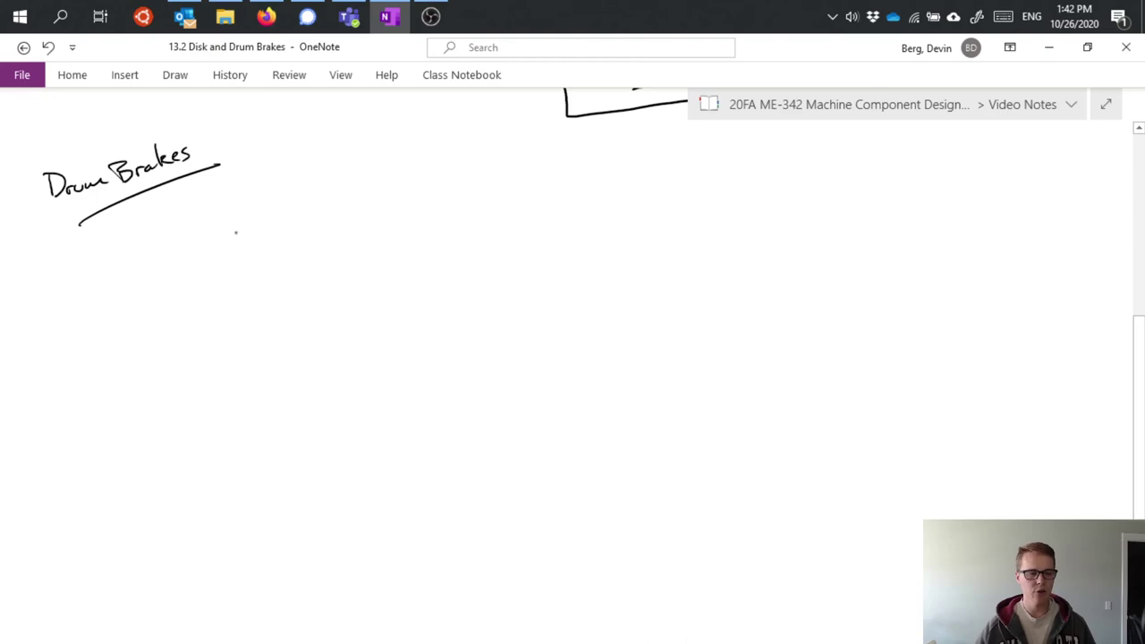
- Draw the drum circle with a rotation arrow, a brake shoe, and hatched ground supports
mouse_move(230, 230)
mouse_down()
mouse_move(208, 242)
mouse_move(250, 270)
mouse_move(231, 231)
mouse_move(228, 260)
mouse_up()
drag(224, 254, 247, 259)
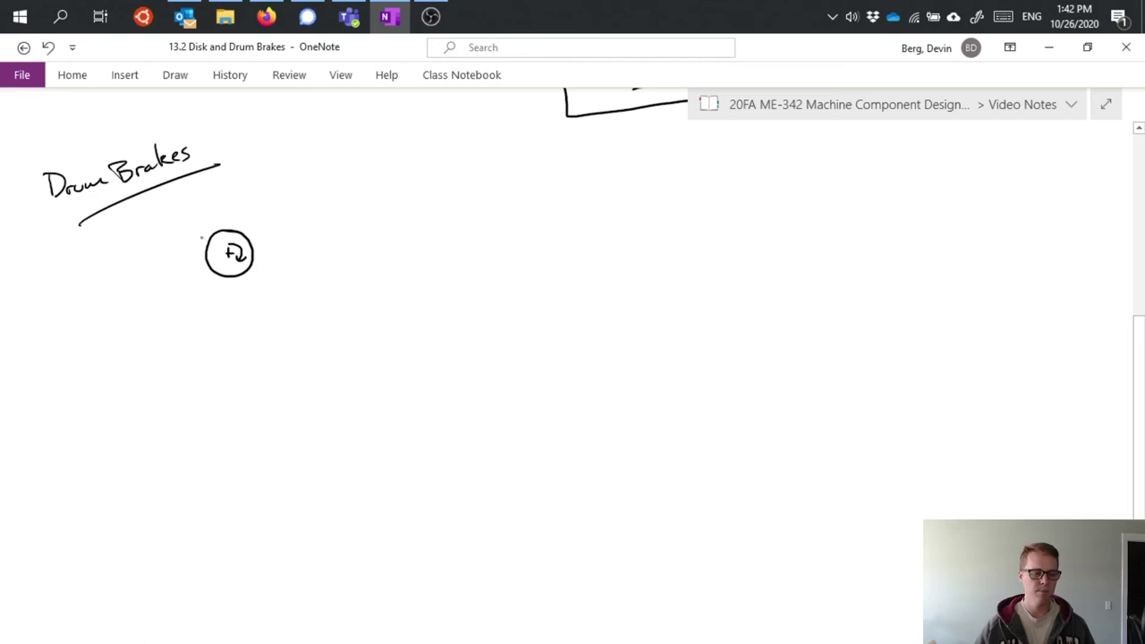
mouse_move(207, 233)
mouse_down()
mouse_move(202, 277)
mouse_move(191, 249)
mouse_move(204, 229)
mouse_move(259, 247)
mouse_move(260, 274)
mouse_move(258, 232)
mouse_up()
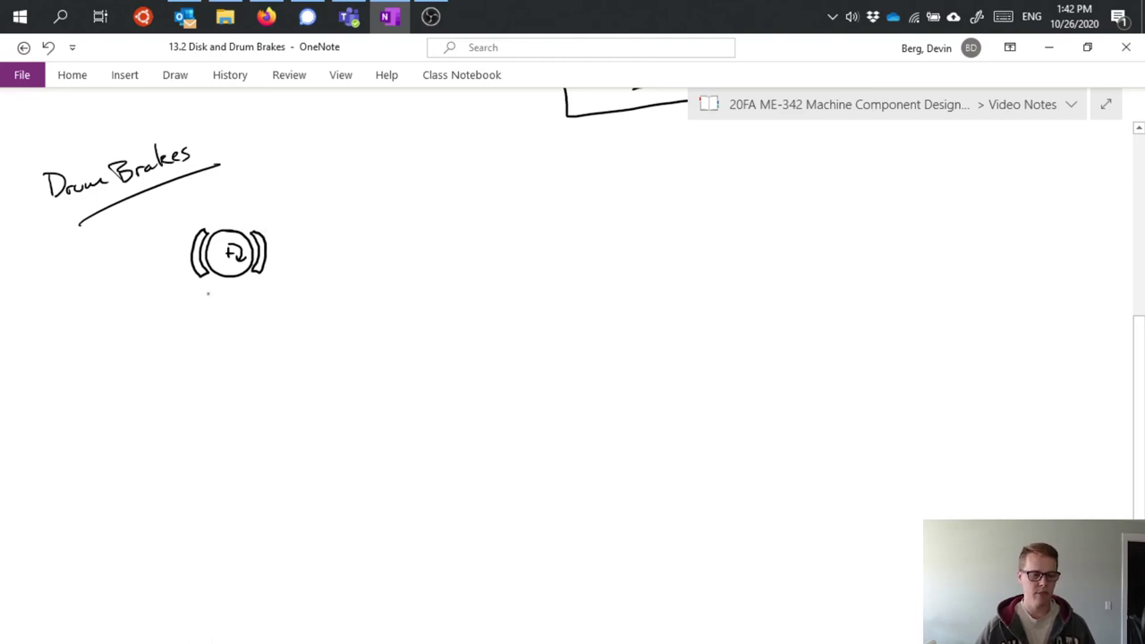
mouse_move(206, 303)
mouse_down()
mouse_move(252, 302)
mouse_move(240, 290)
mouse_move(245, 301)
mouse_move(202, 311)
mouse_up()
drag(215, 302, 217, 311)
mouse_move(230, 303)
mouse_down()
mouse_move(223, 310)
mouse_move(235, 309)
mouse_up()
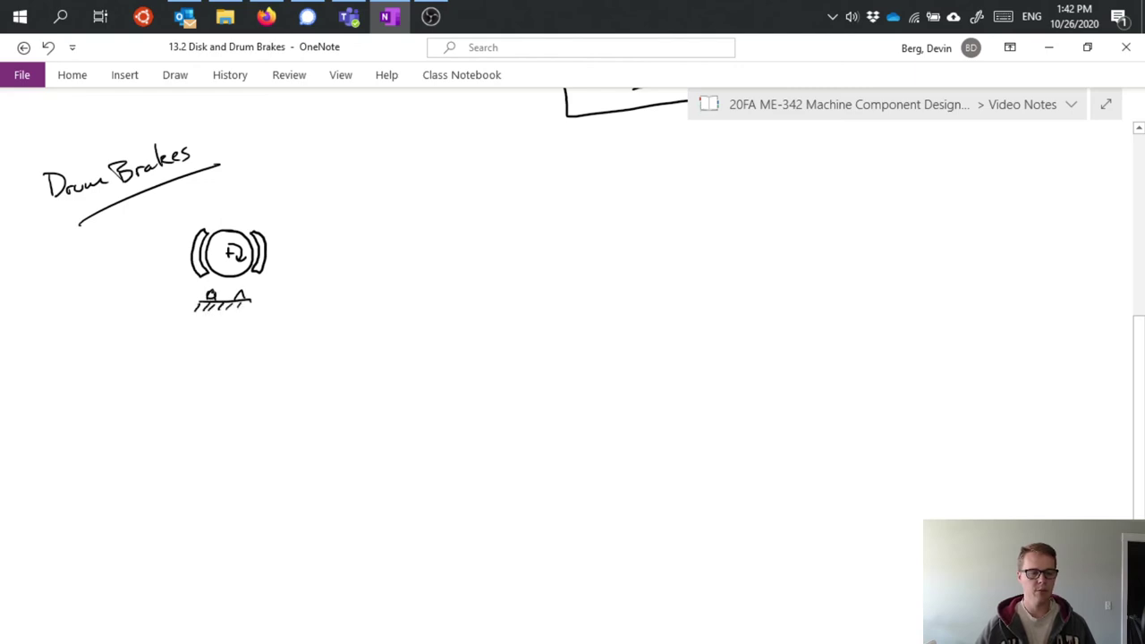
- Add the pivoted shoe arms, the top lever, and a downward force arrow labelled F
mouse_move(214, 293)
mouse_down()
mouse_move(194, 273)
mouse_move(195, 234)
mouse_up()
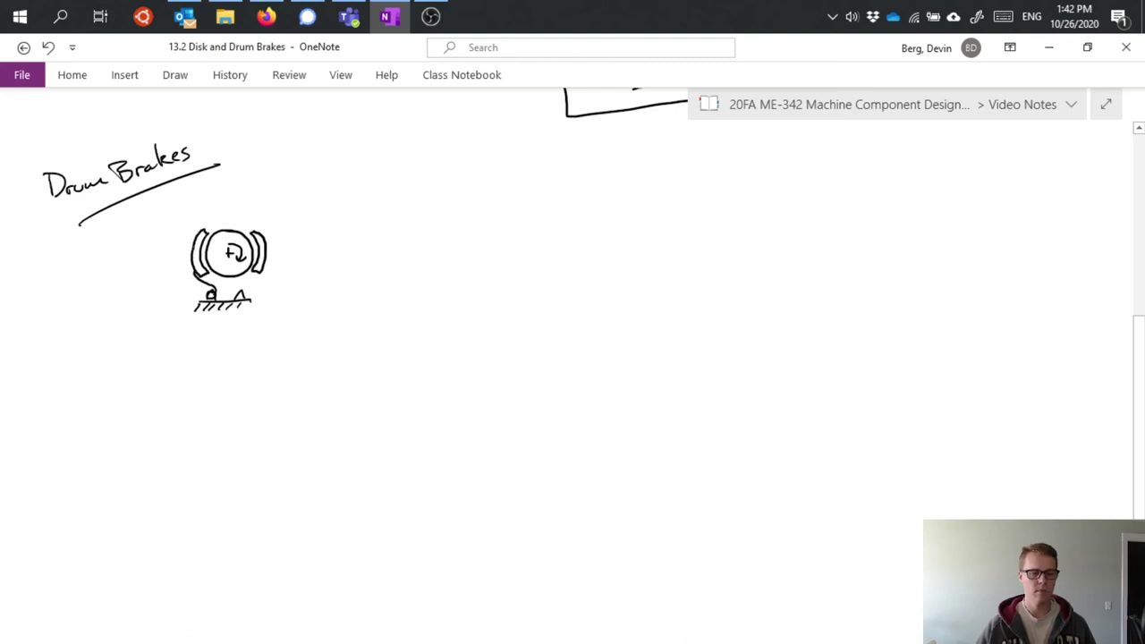
mouse_move(199, 227)
mouse_down()
mouse_move(220, 199)
mouse_move(188, 235)
mouse_move(185, 271)
mouse_move(210, 292)
mouse_move(248, 288)
mouse_move(255, 222)
mouse_move(238, 228)
mouse_move(247, 198)
mouse_move(277, 238)
mouse_move(241, 295)
mouse_up()
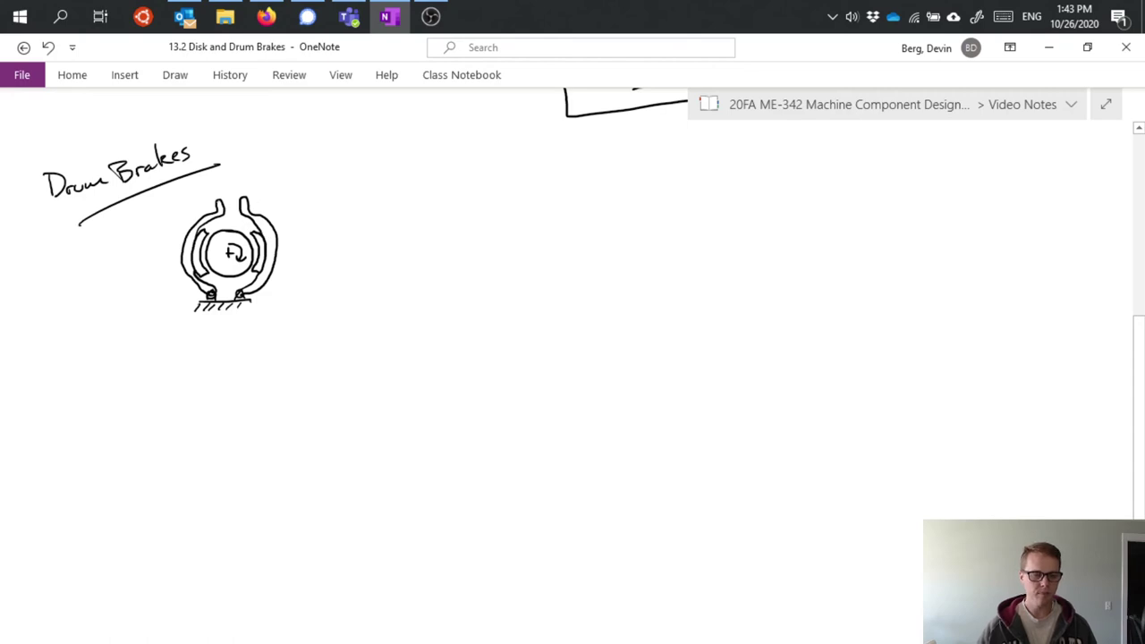
drag(218, 203, 231, 203)
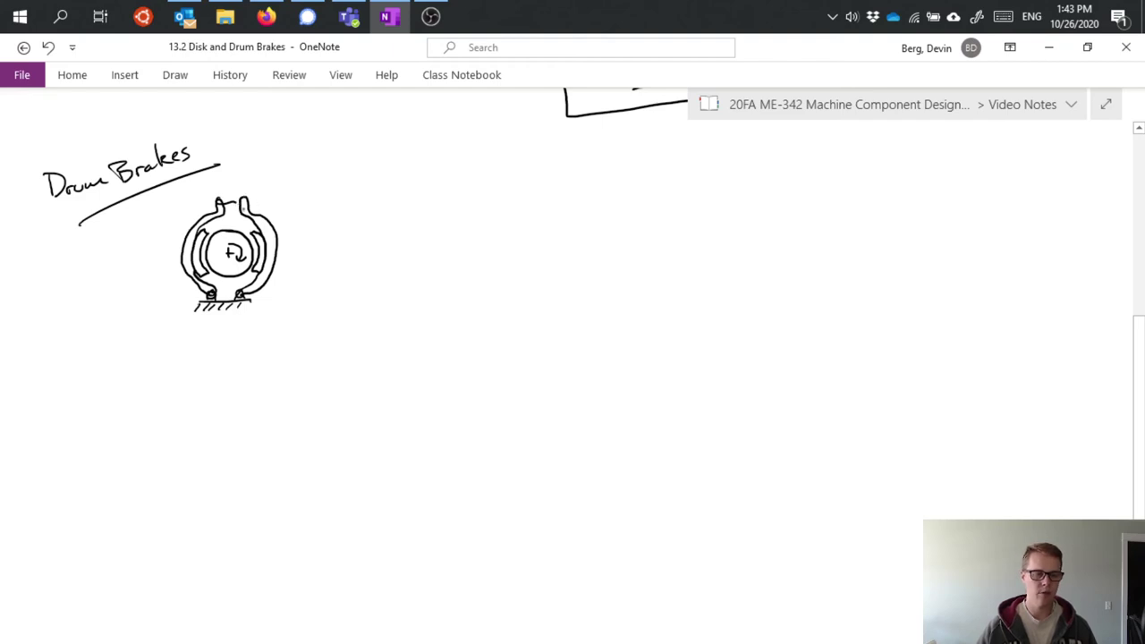
mouse_move(243, 213)
mouse_down()
mouse_move(303, 209)
mouse_move(241, 195)
mouse_move(241, 212)
mouse_move(215, 204)
mouse_move(253, 199)
mouse_up()
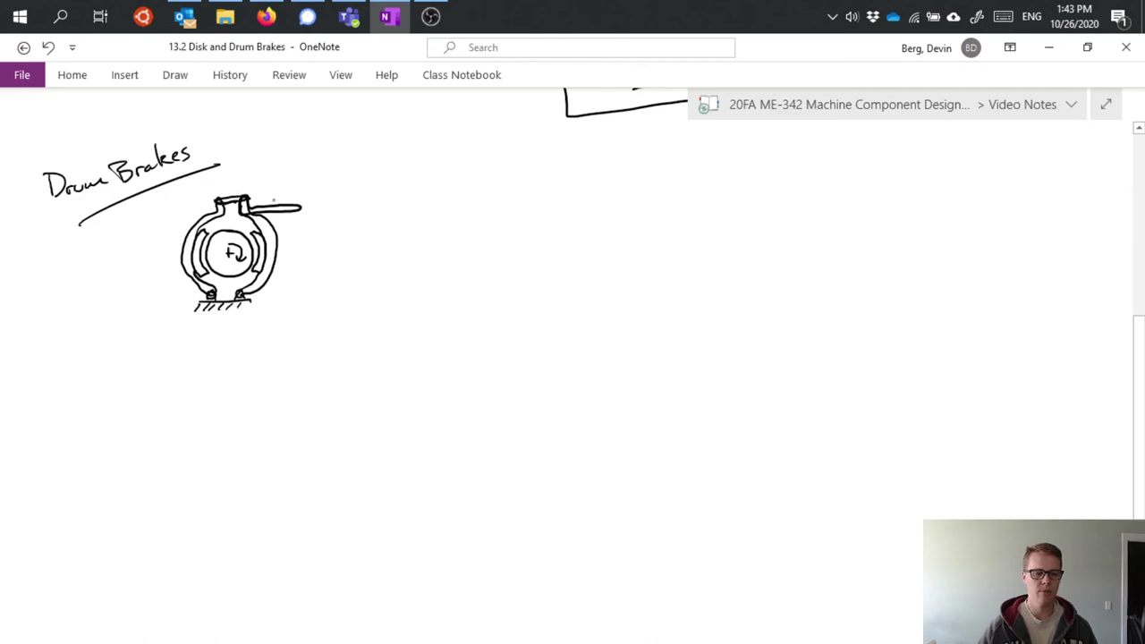
mouse_move(296, 167)
mouse_down()
mouse_move(294, 197)
mouse_move(300, 189)
mouse_up()
mouse_move(304, 172)
mouse_down()
mouse_move(303, 184)
mouse_move(312, 170)
mouse_up()
drag(303, 177, 311, 177)
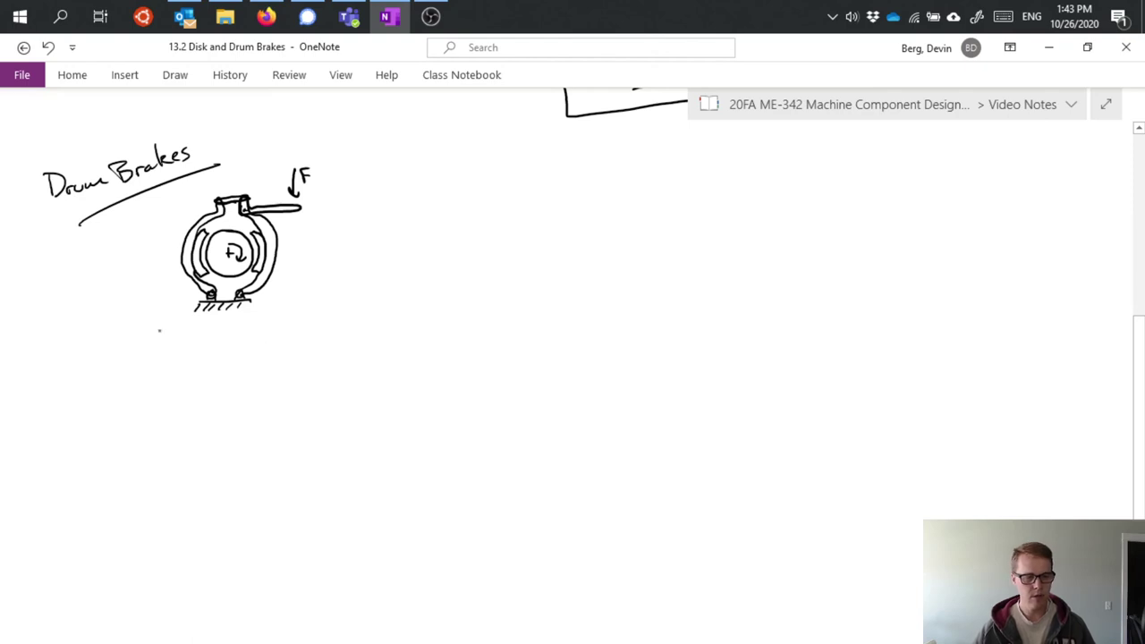
- Write 'external shoe' under the first drum sketch and draw a new drum circle beside it
mouse_move(160, 327)
mouse_down()
mouse_move(191, 337)
mouse_move(234, 313)
mouse_move(199, 361)
mouse_move(243, 349)
mouse_up()
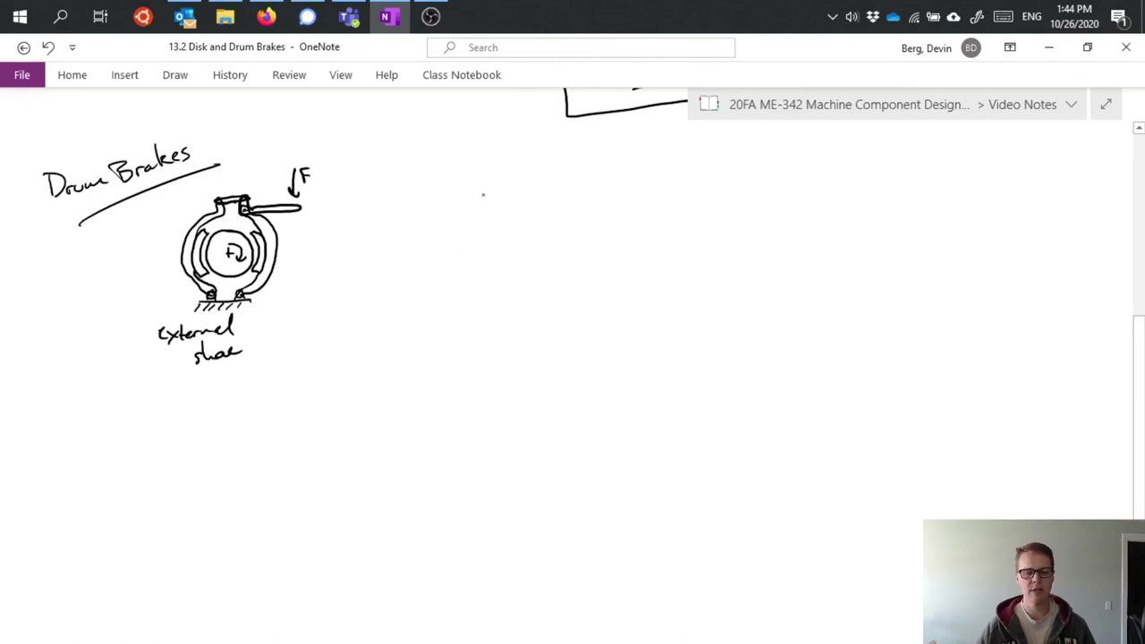
mouse_move(487, 188)
mouse_down()
mouse_move(457, 203)
mouse_move(452, 238)
mouse_move(473, 265)
mouse_move(536, 258)
mouse_move(543, 229)
mouse_move(526, 206)
mouse_move(469, 181)
mouse_move(442, 227)
mouse_move(455, 266)
mouse_move(524, 279)
mouse_move(553, 267)
mouse_move(558, 240)
mouse_up()
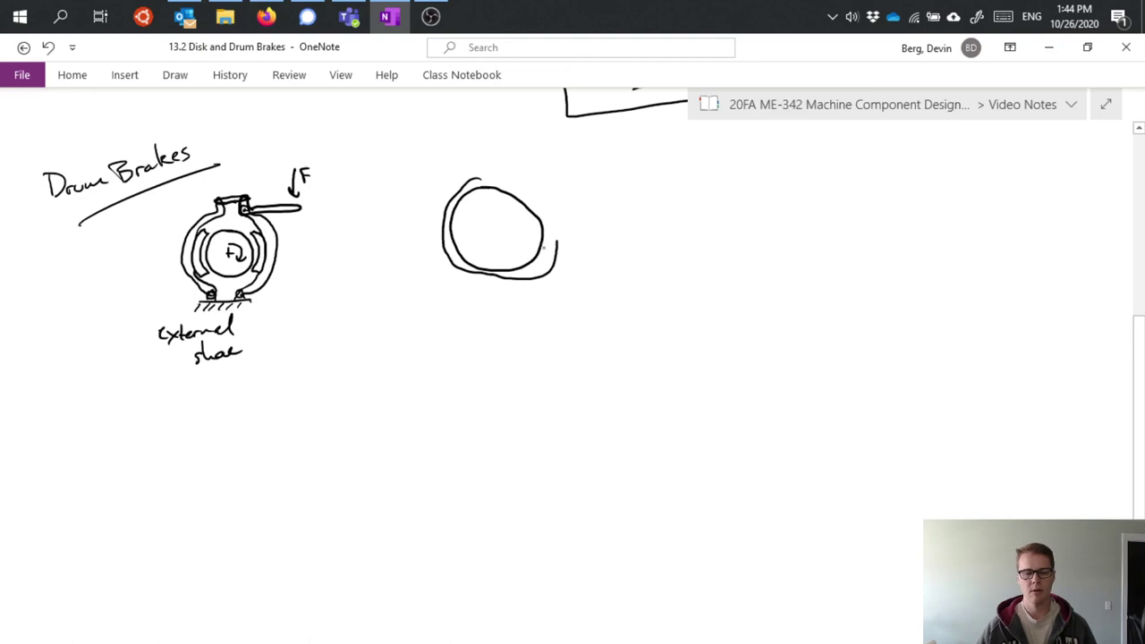
- Erase the stray arc, add the rim, ground line, two internal shoes and connector, and label it 'internal shoe'
click(556, 269)
mouse_move(494, 181)
mouse_down()
mouse_move(454, 187)
mouse_move(438, 230)
mouse_move(449, 268)
mouse_move(498, 284)
mouse_move(534, 276)
mouse_move(554, 251)
mouse_move(548, 213)
mouse_move(510, 182)
mouse_move(483, 175)
mouse_move(474, 183)
mouse_move(494, 178)
mouse_move(476, 188)
mouse_up()
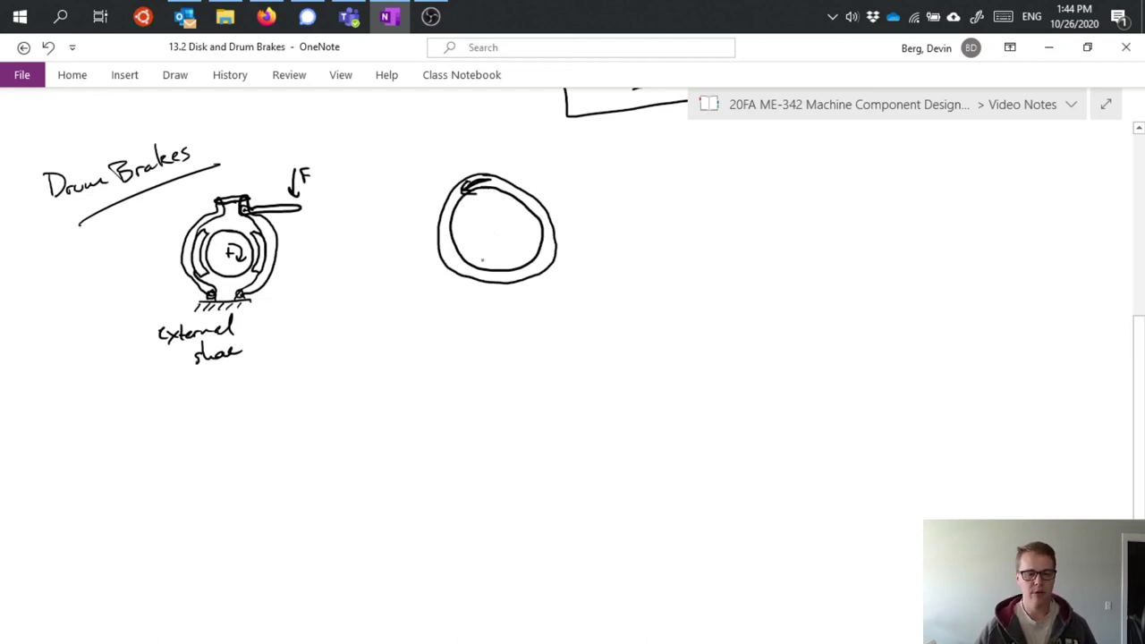
mouse_move(479, 261)
mouse_down()
mouse_move(529, 261)
mouse_move(492, 263)
mouse_move(520, 260)
mouse_move(482, 245)
mouse_move(492, 208)
mouse_move(483, 199)
mouse_move(471, 231)
mouse_move(485, 252)
mouse_move(535, 240)
mouse_move(515, 207)
mouse_move(513, 259)
mouse_move(495, 252)
mouse_up()
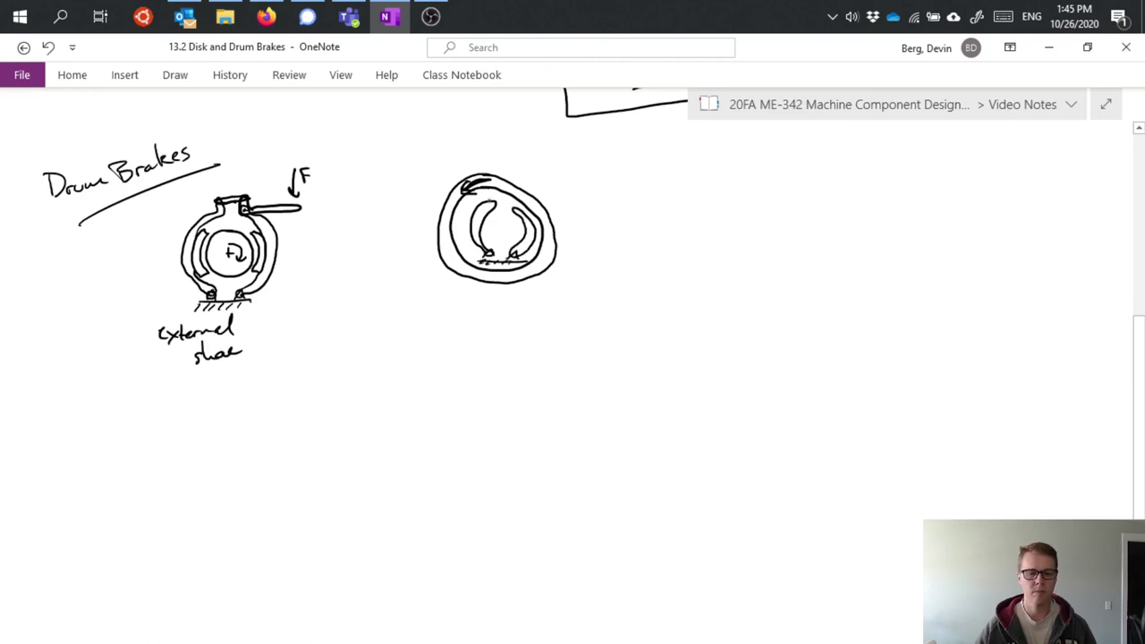
mouse_move(474, 202)
mouse_down()
mouse_move(459, 223)
mouse_move(464, 251)
mouse_up()
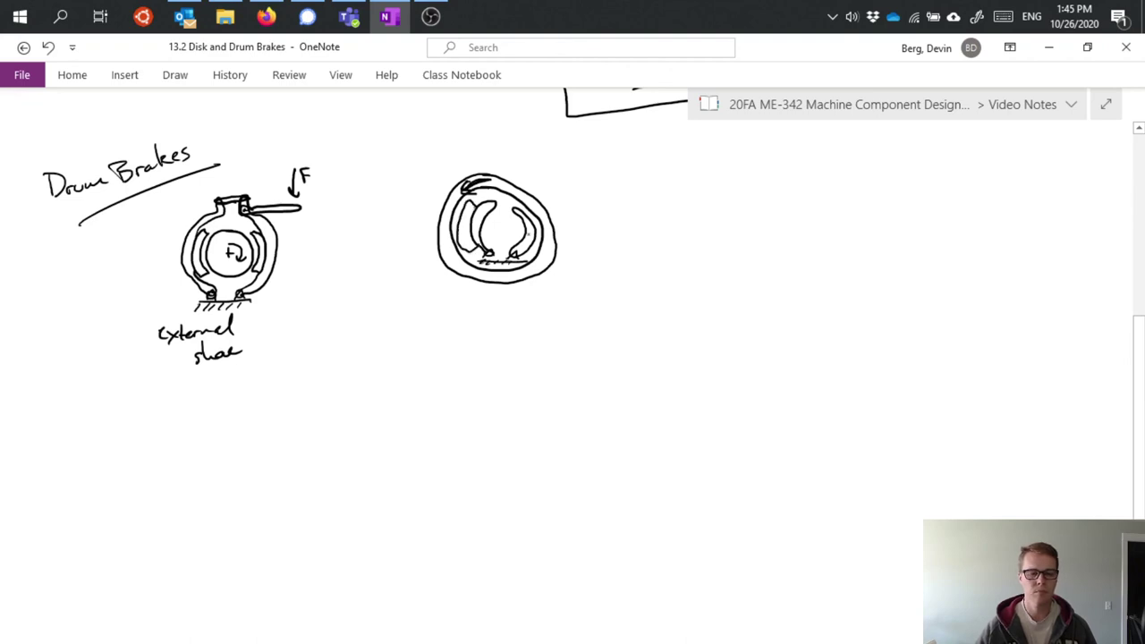
mouse_move(538, 217)
mouse_down()
mouse_move(536, 252)
mouse_move(523, 255)
mouse_up()
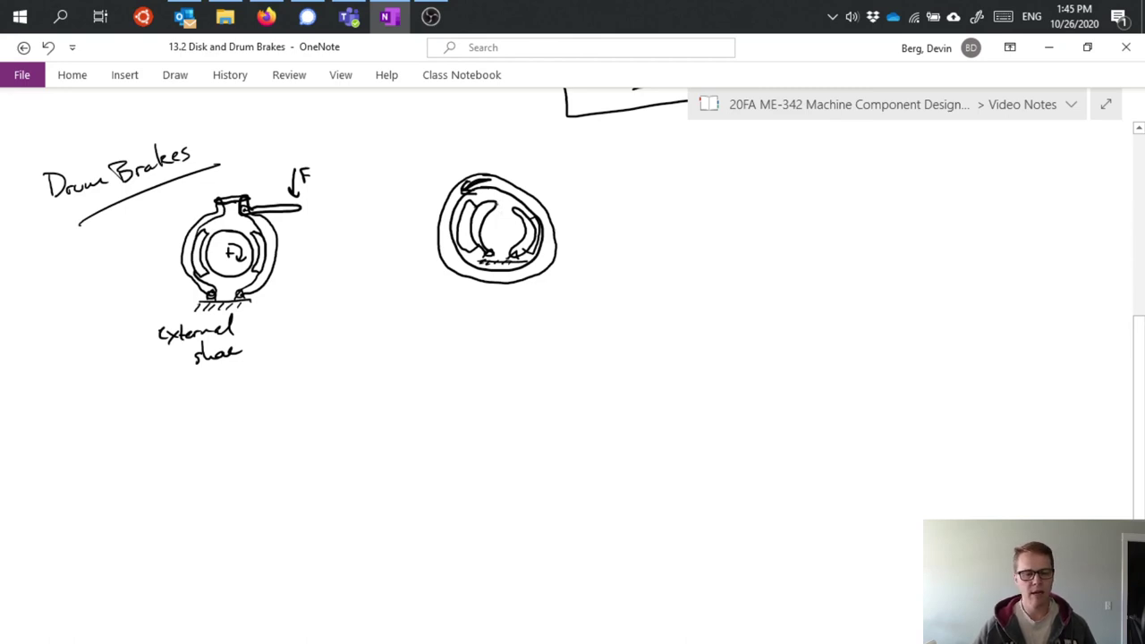
mouse_move(494, 207)
mouse_down()
mouse_move(509, 204)
mouse_move(497, 213)
mouse_up()
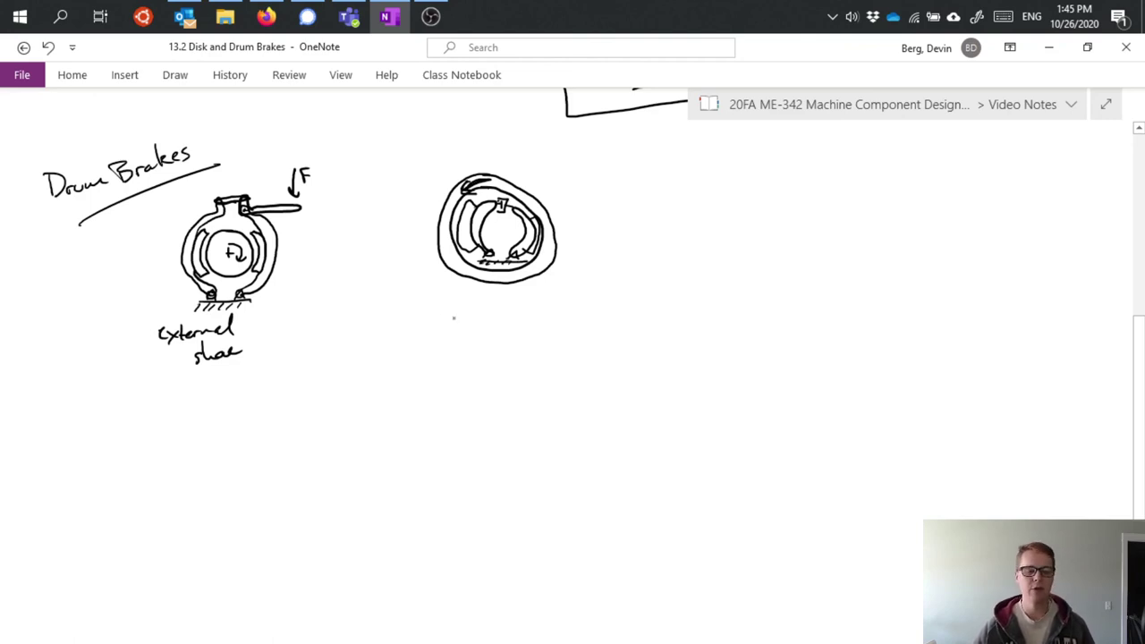
mouse_move(447, 319)
mouse_down()
mouse_move(499, 318)
mouse_move(509, 304)
mouse_move(515, 318)
mouse_move(480, 339)
mouse_move(528, 332)
mouse_up()
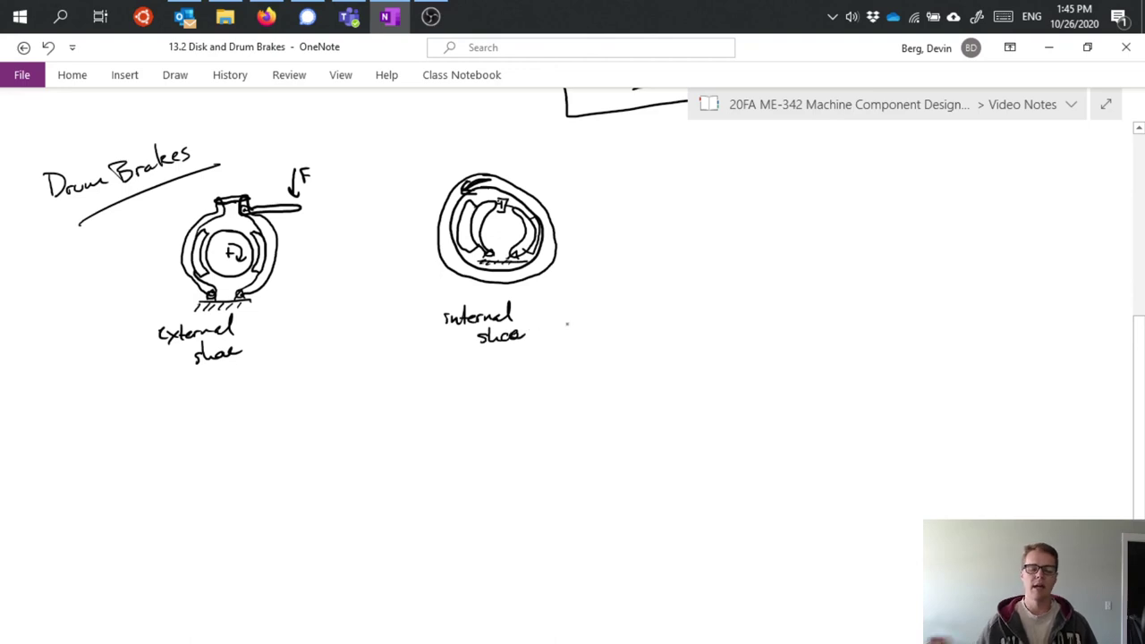